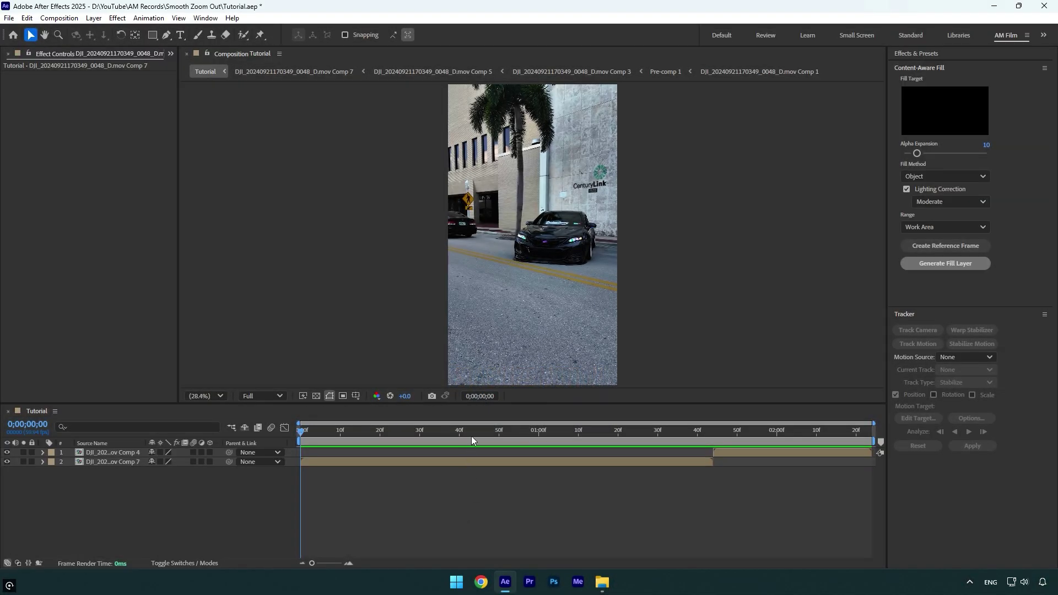
Duplicate the top clip and freeze the copy on the 0;00;01;44 frame
drag(472, 436, 710, 443)
click(725, 450)
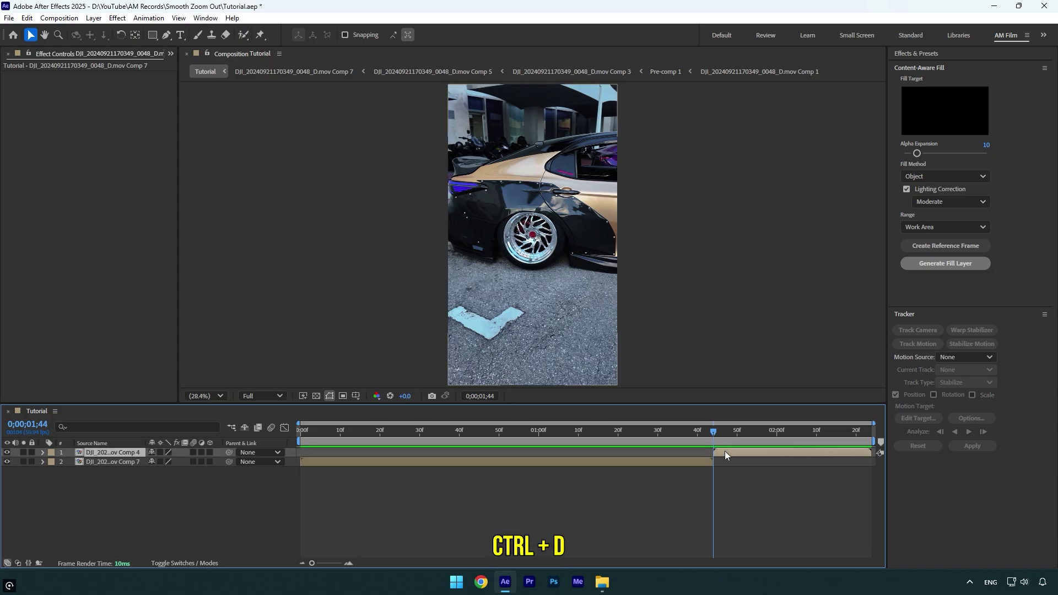
key(ctrl+d)
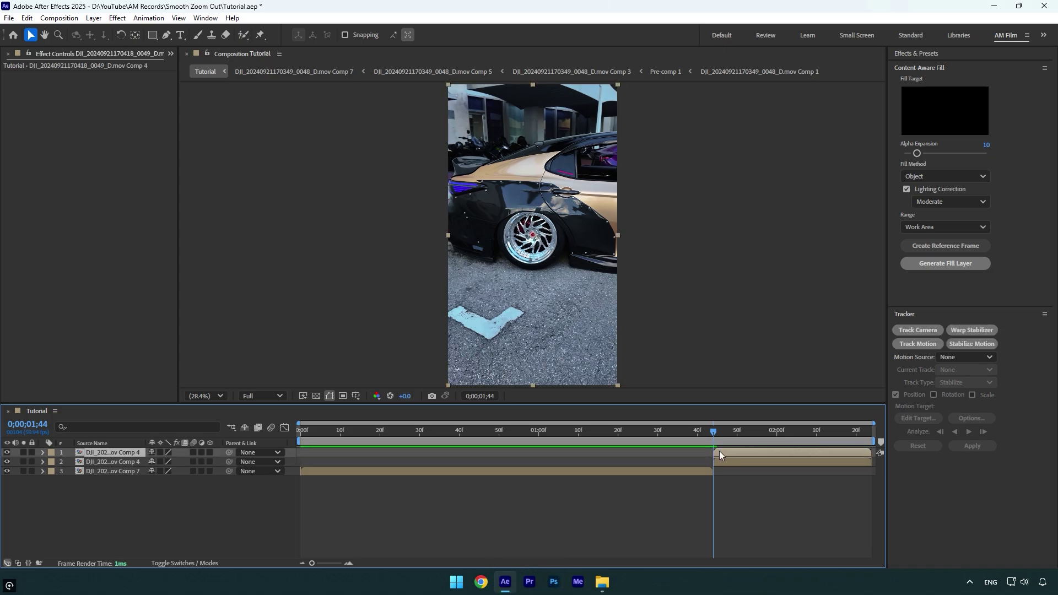
right_click(719, 451)
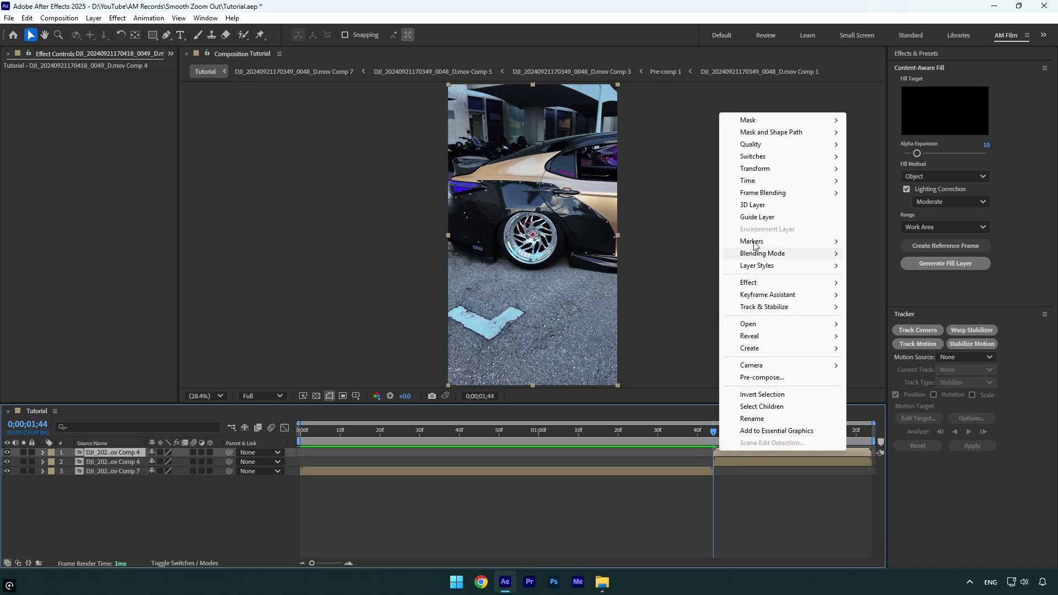
mouse_move(777, 183)
click(880, 217)
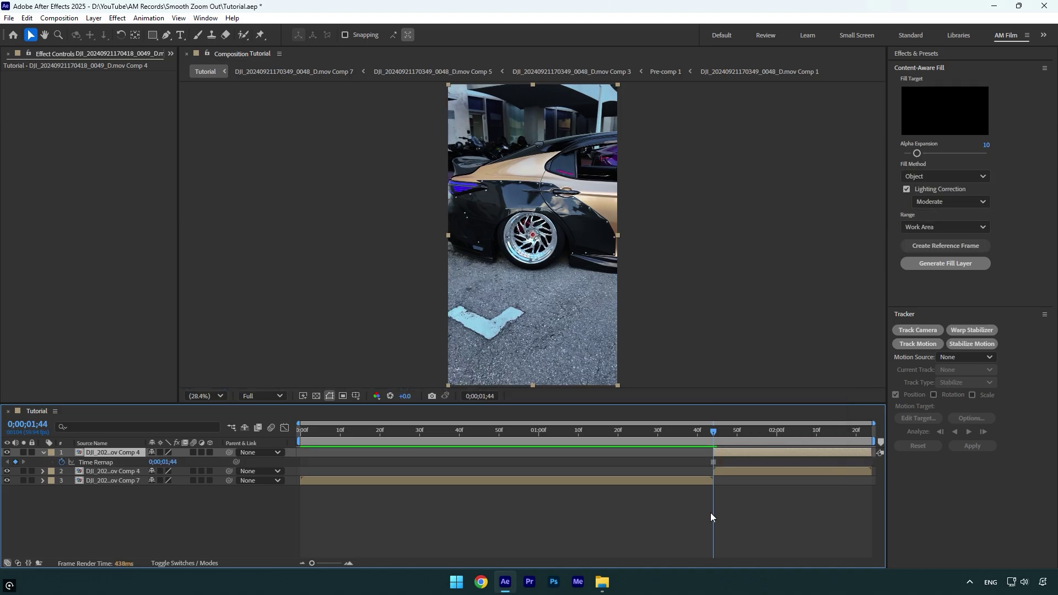
Retime the frozen clip to run from 0;00;00;34 to 0;00;01;44
key(shift+Page_Up)
key(shift+Page_Up)
key(shift+Page_Up)
key(shift+Page_Up)
key(shift+Page_Up)
key(shift+Page_Up)
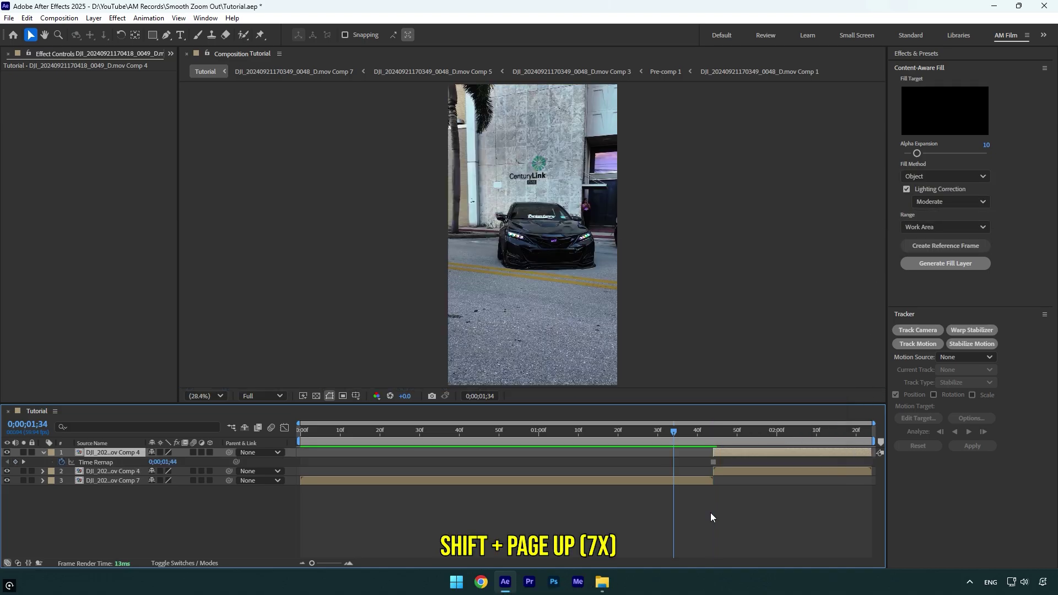
key(shift+Page_Up)
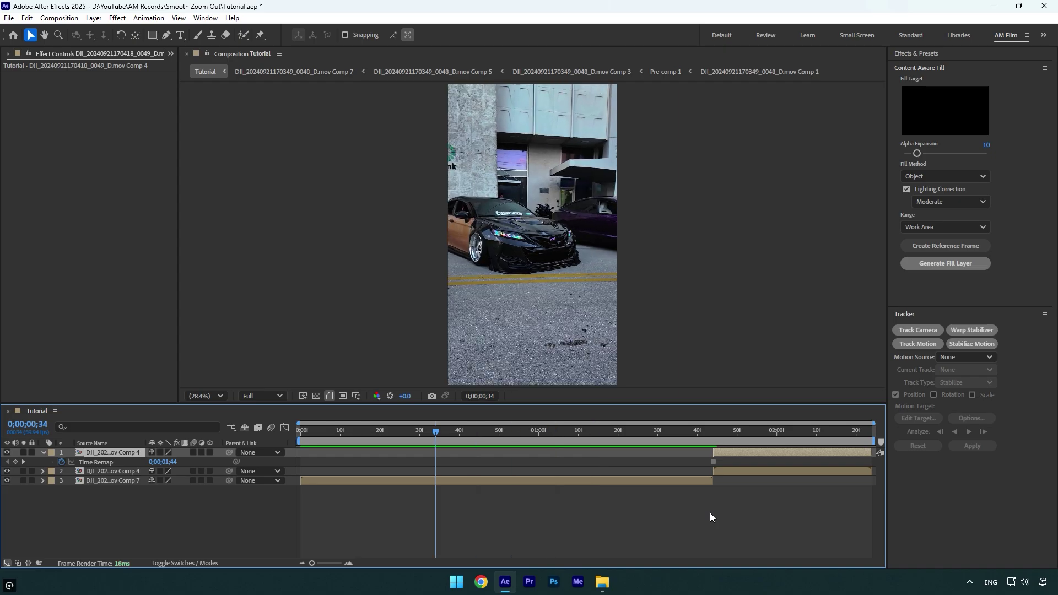
drag(729, 459, 456, 461)
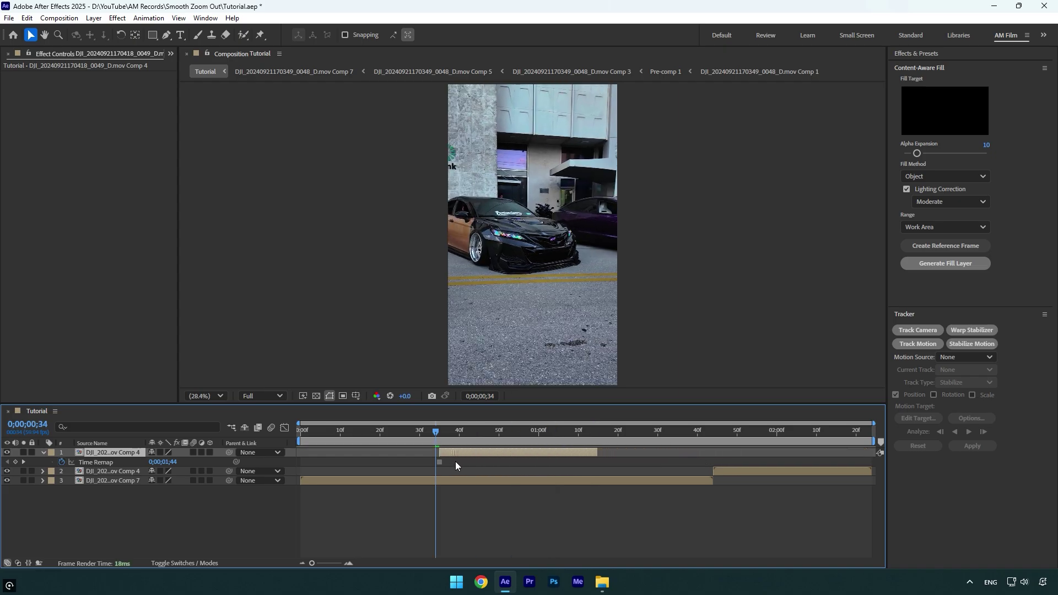
drag(604, 455, 712, 454)
click(713, 433)
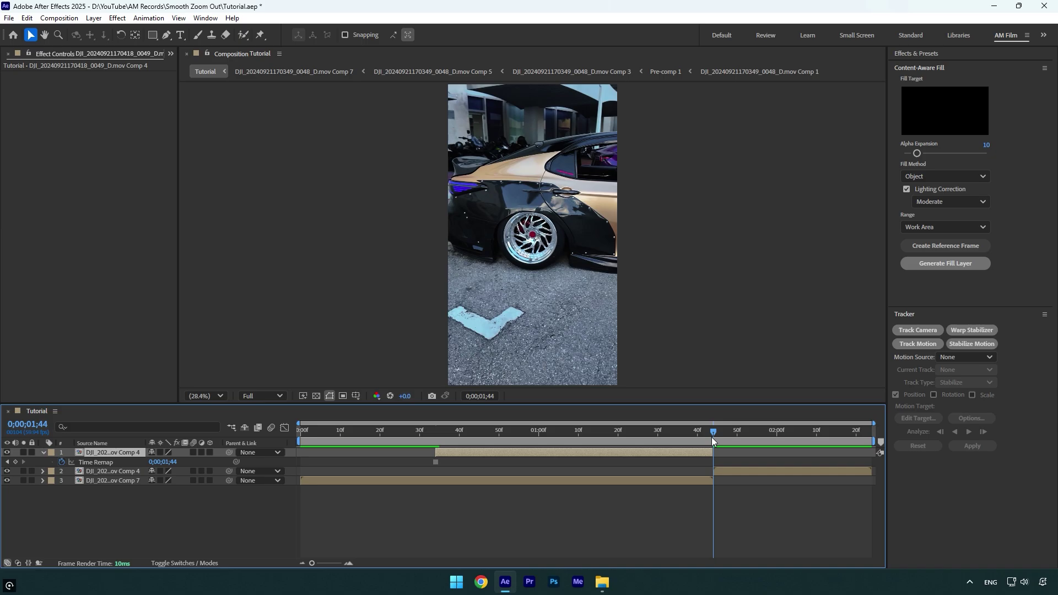
Pre-compose the frozen clip as 'Mask', moving all attributes into the new composition
right_click(643, 451)
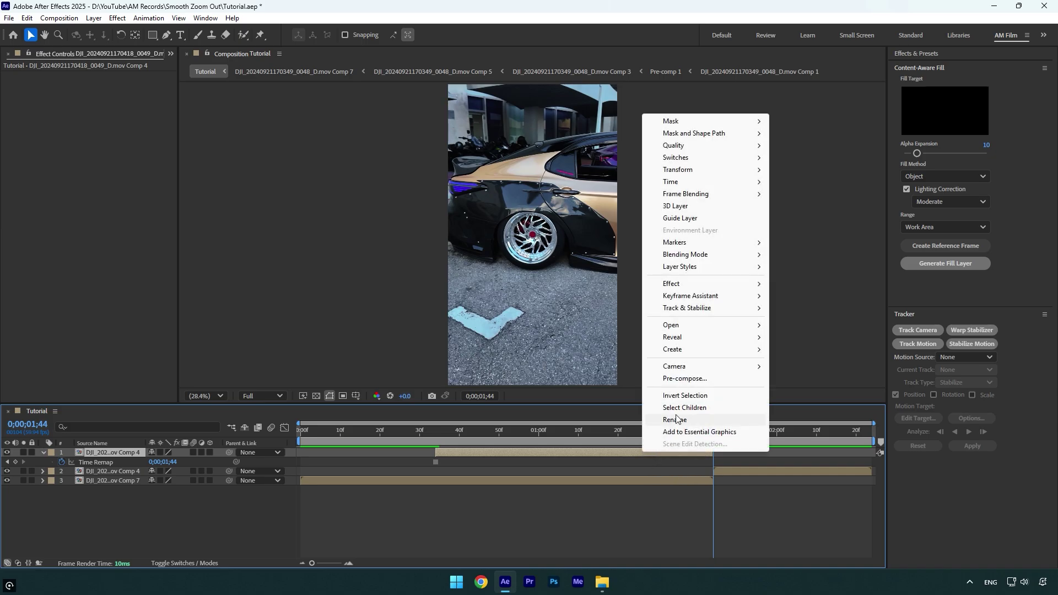
click(682, 379)
text(Mask)
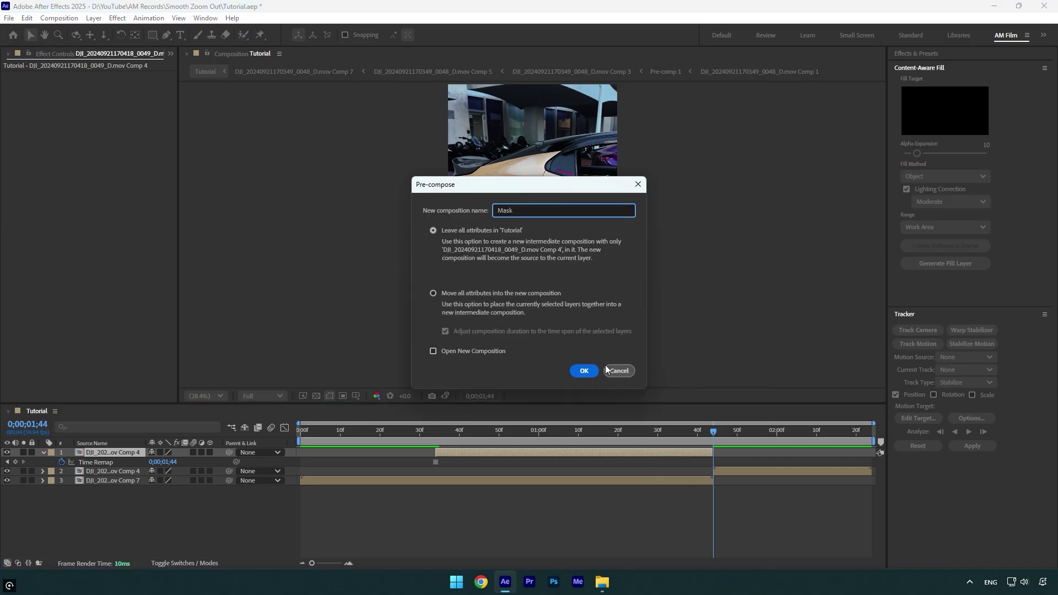
click(468, 292)
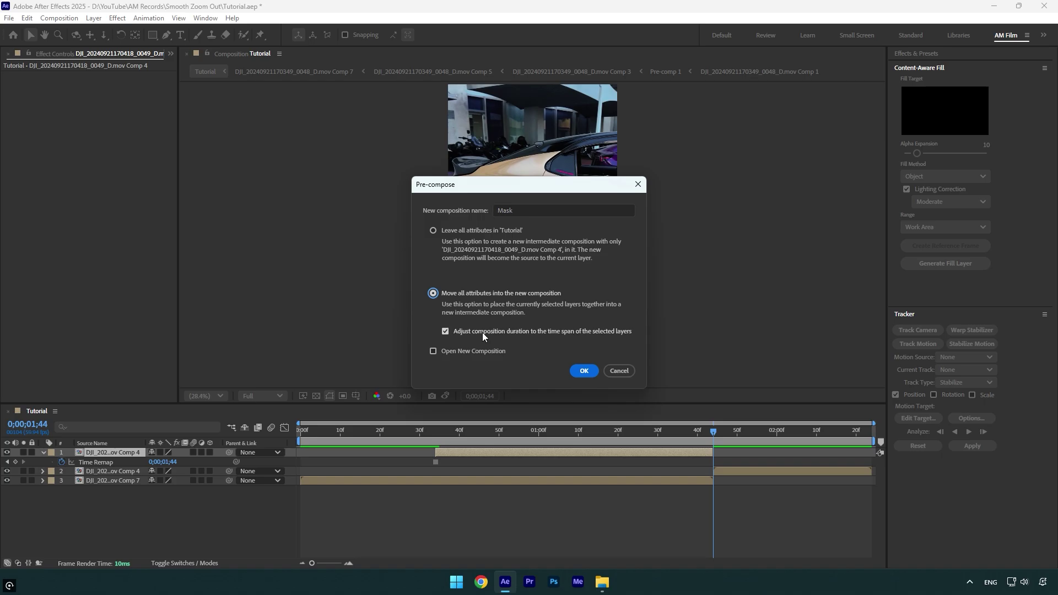
click(583, 371)
Apply the Mocha AE effect to the Mask layer at 0;00;01;05
click(558, 437)
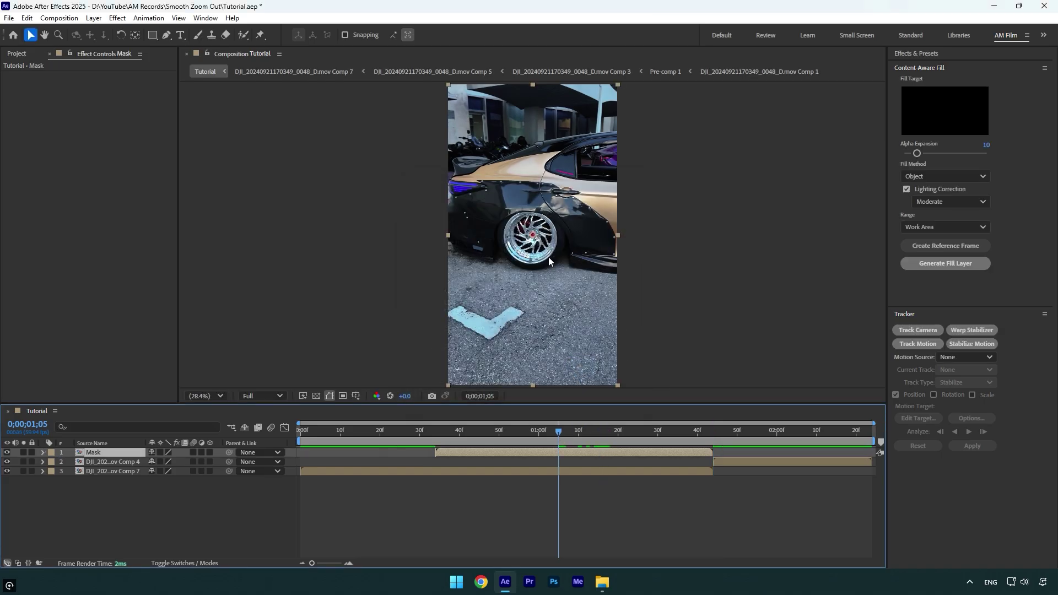
key(ctrl+space)
text(mocha)
key(Return)
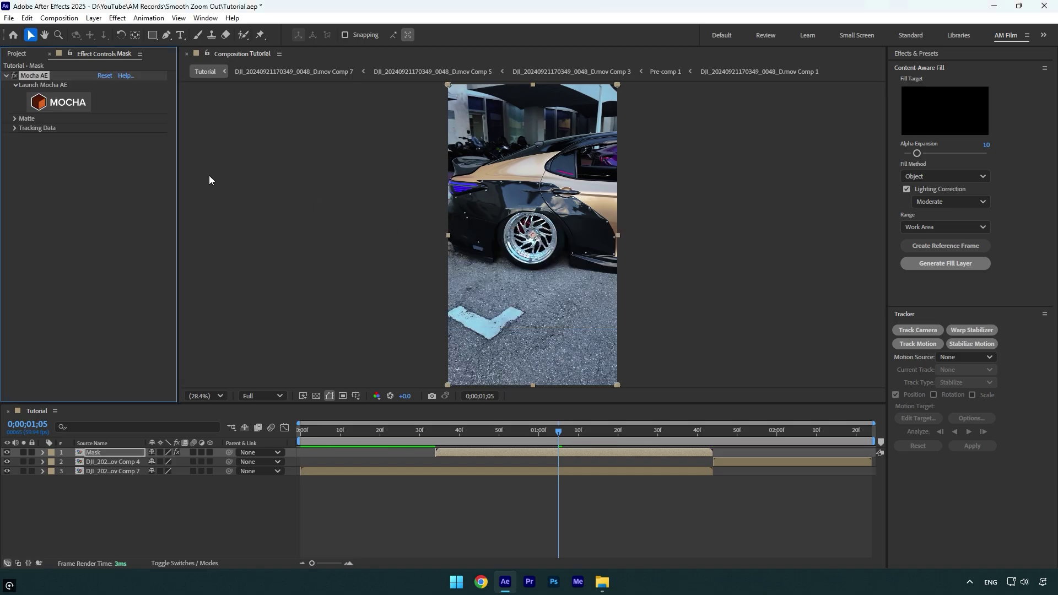
Launch Mocha, fit an ellipse spline tightly around the car's wheel, and save it
click(62, 110)
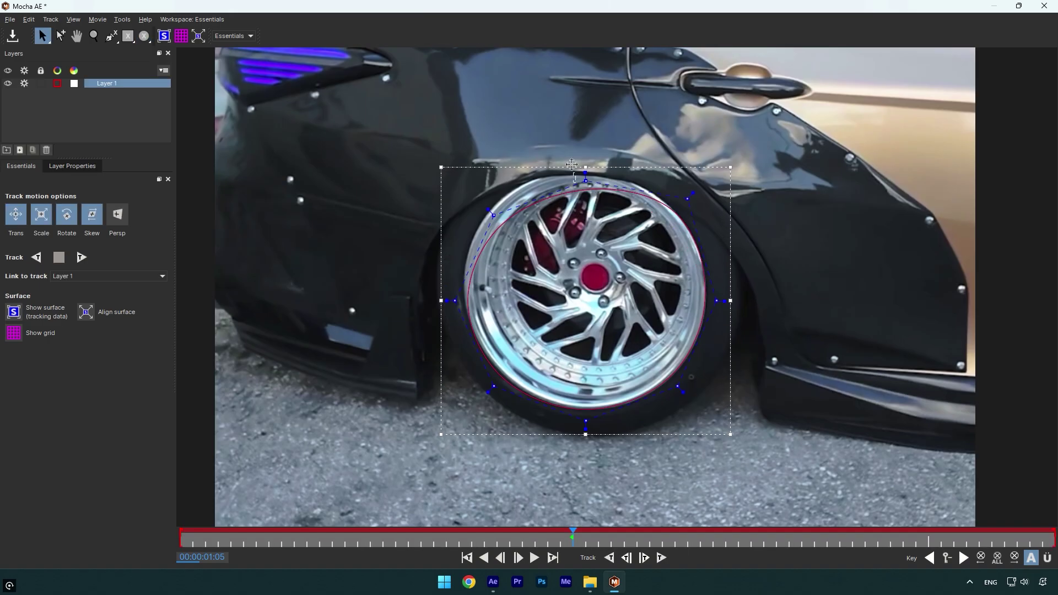
drag(571, 165, 583, 159)
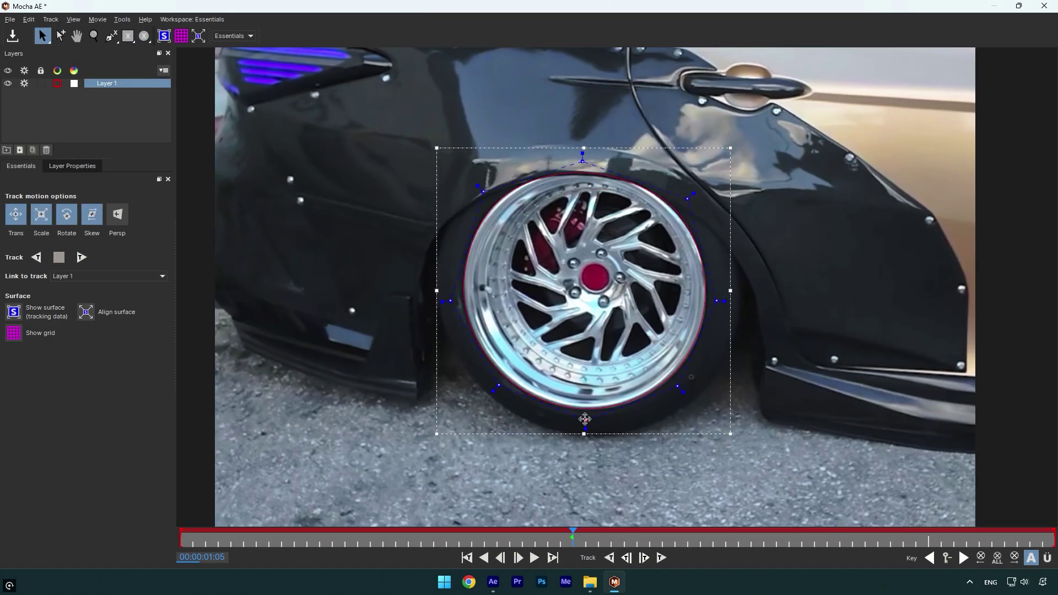
click(12, 36)
Return to After Effects and convert the Mocha shape into an AE wheel mask
click(1043, 6)
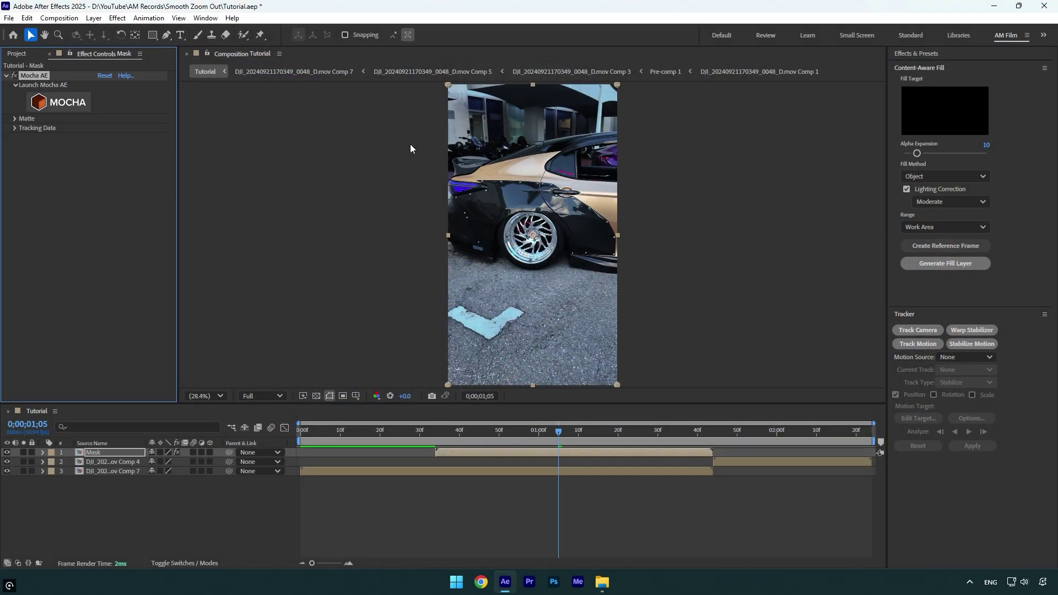
click(15, 119)
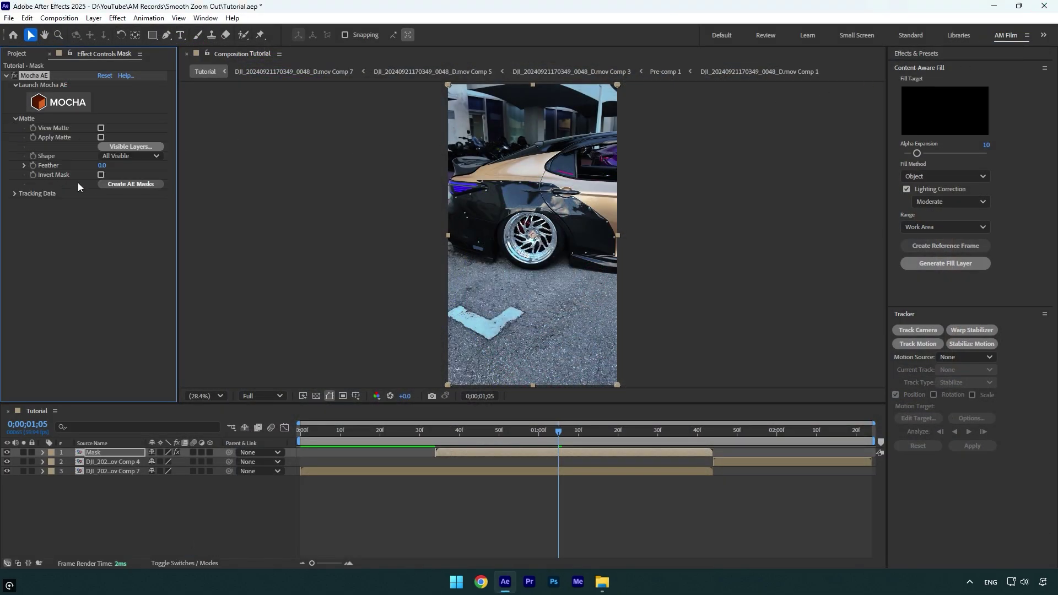
click(126, 184)
Duplicate the Mask layer and rename the copy 'Wheel'
key(ctrl+d)
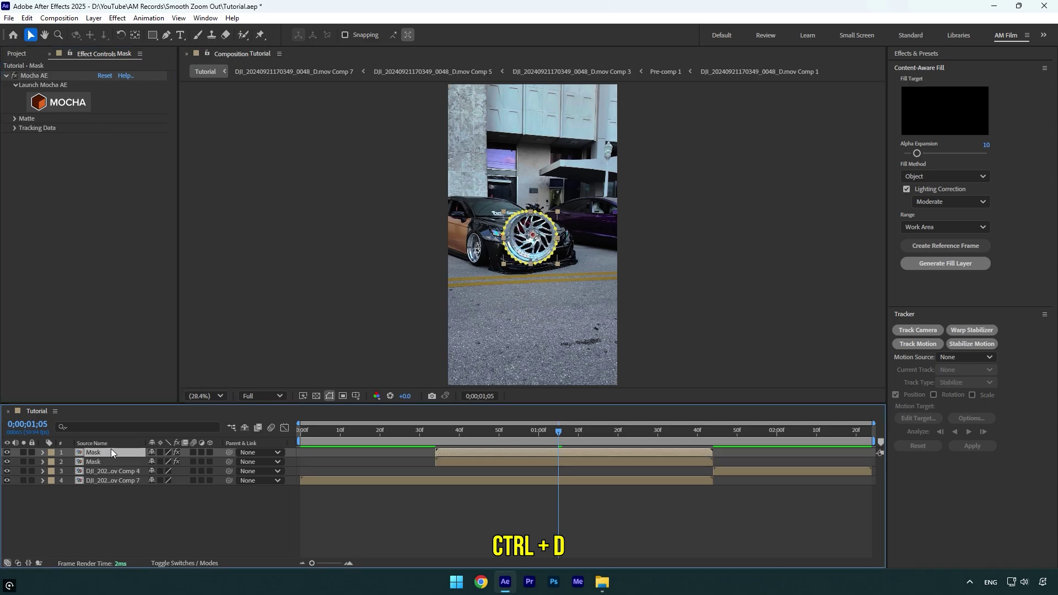
click(105, 461)
key(Return)
text(Wh)
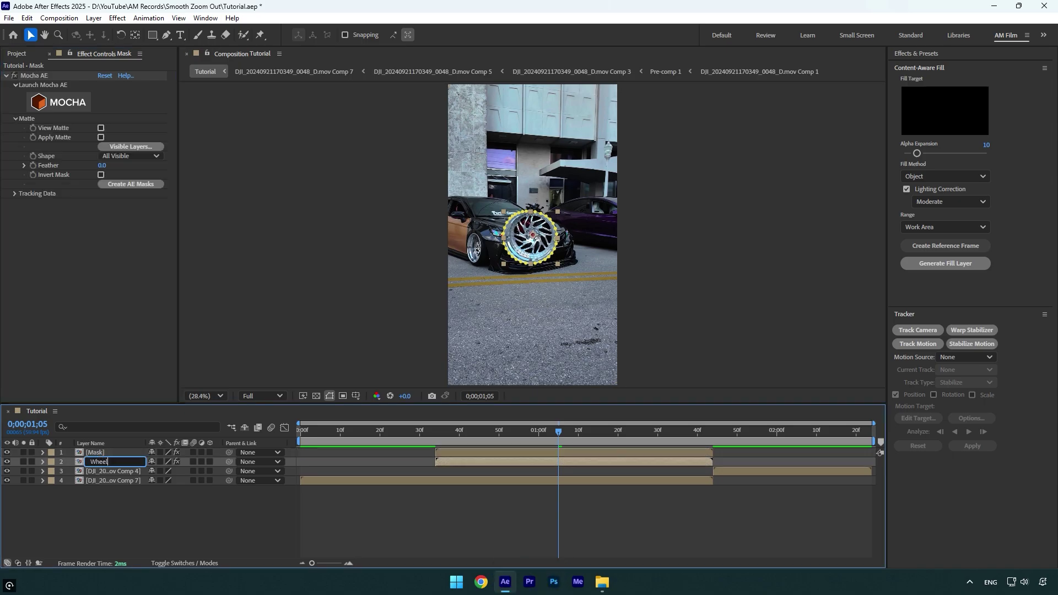
text(eel)
key(Return)
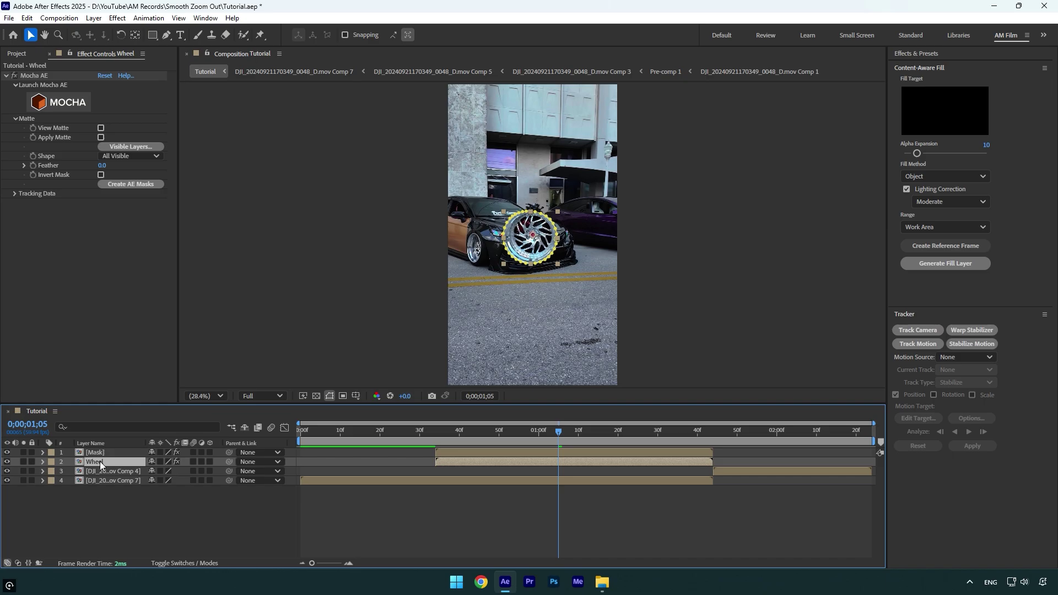
Set the Mask layer's mask to Subtract to cut out the wheel, and hide Wheel
click(98, 453)
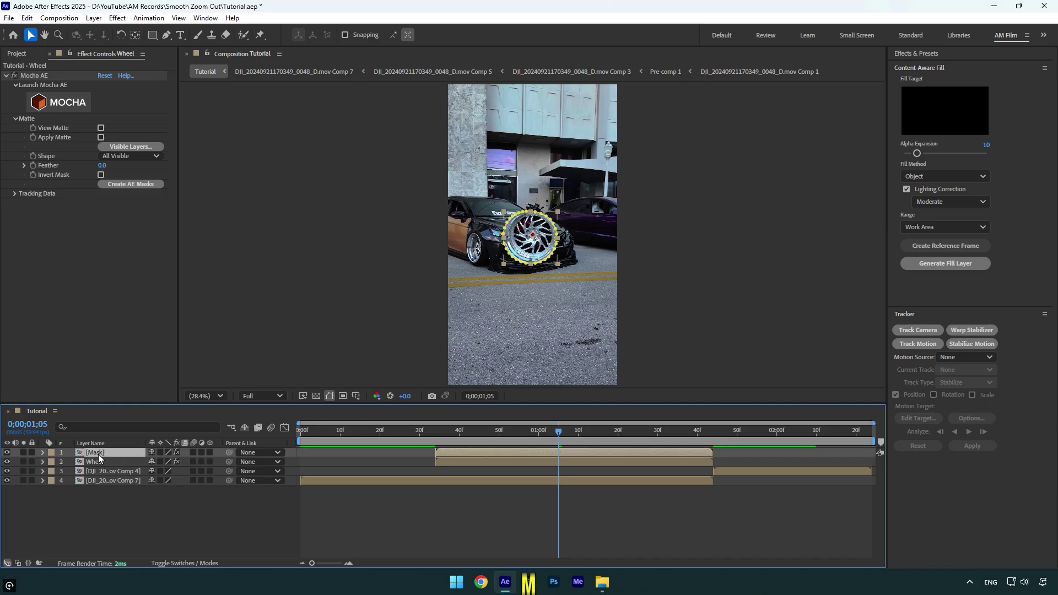
key(m)
click(156, 463)
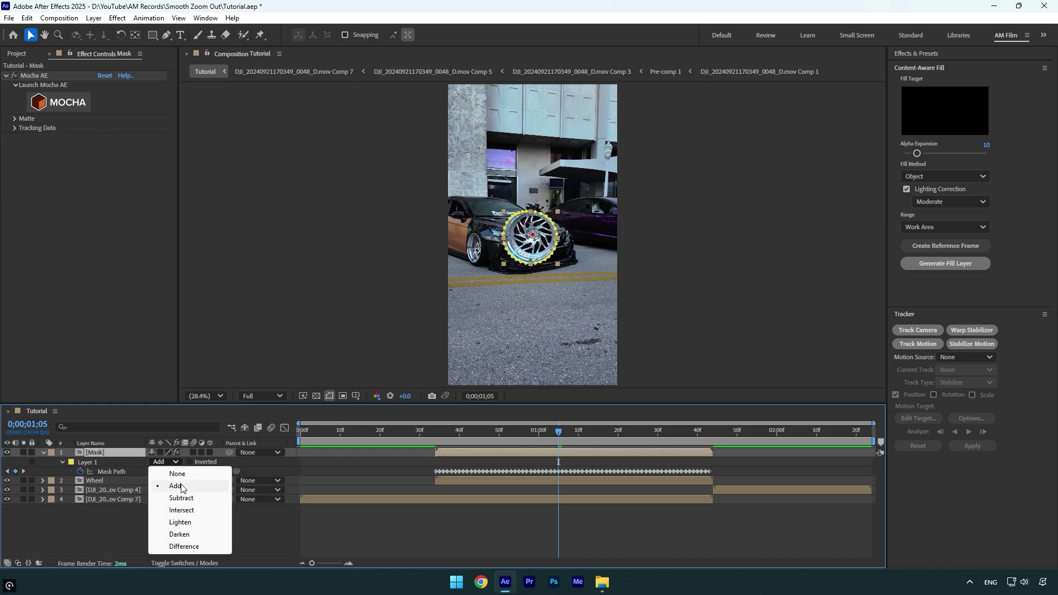
click(186, 496)
click(44, 452)
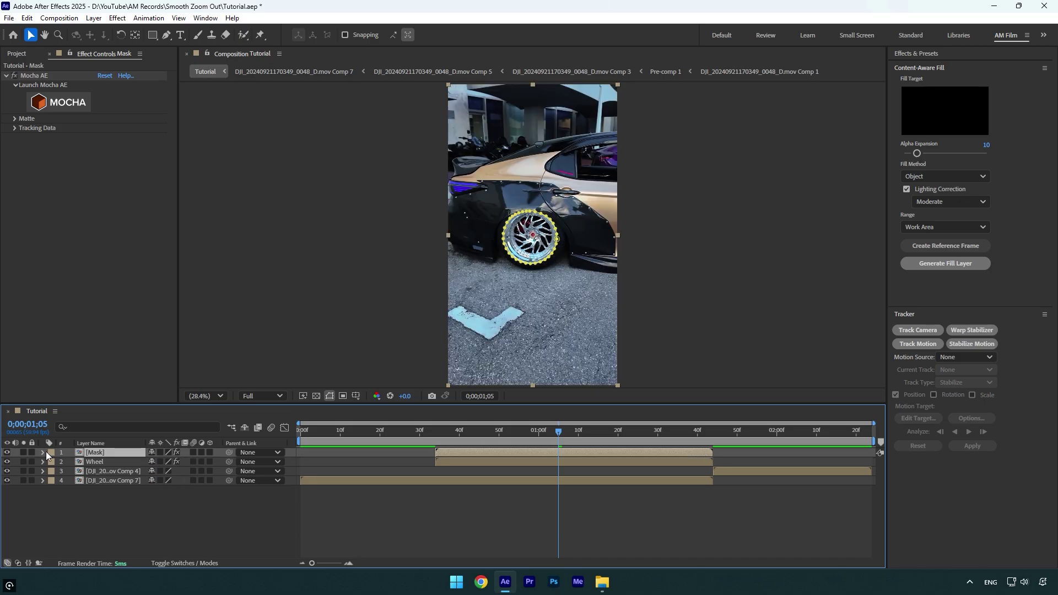
click(7, 463)
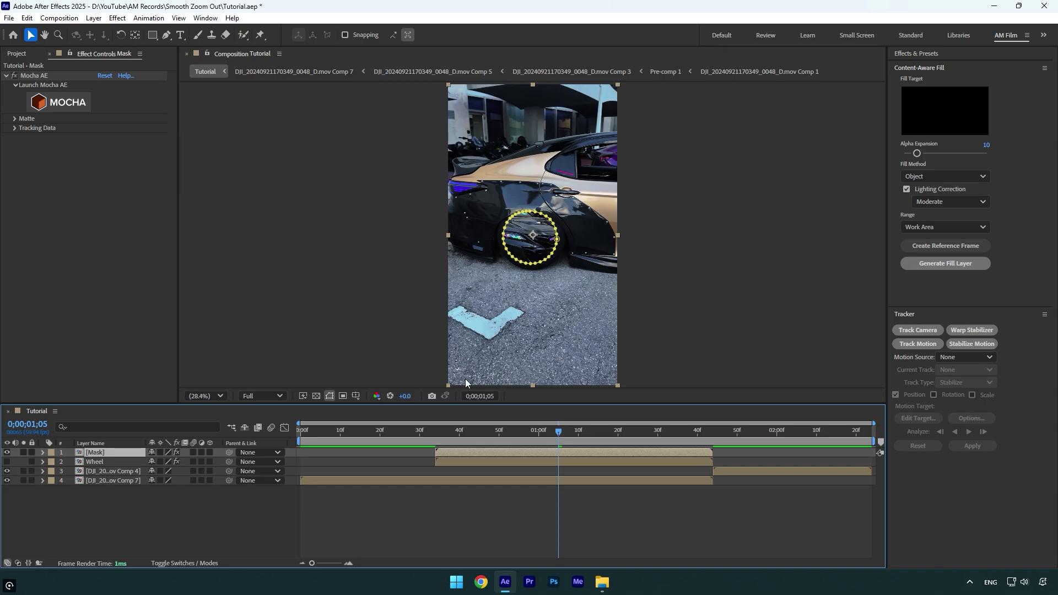
Create a Two-Node camera with the 35mm preset named 'Zoom'
right_click(181, 358)
mouse_move(303, 367)
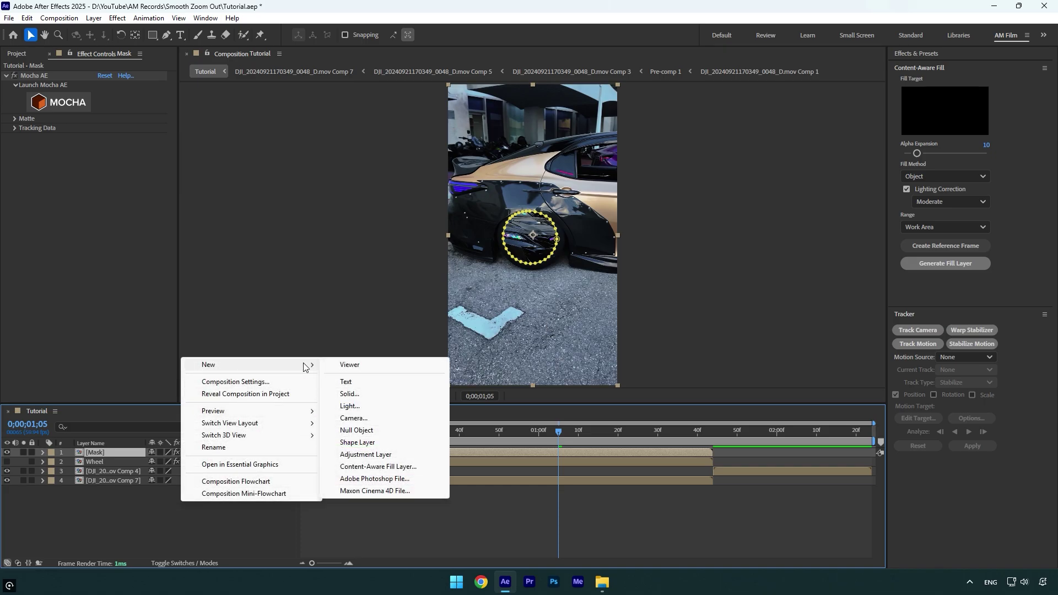
click(353, 419)
click(472, 187)
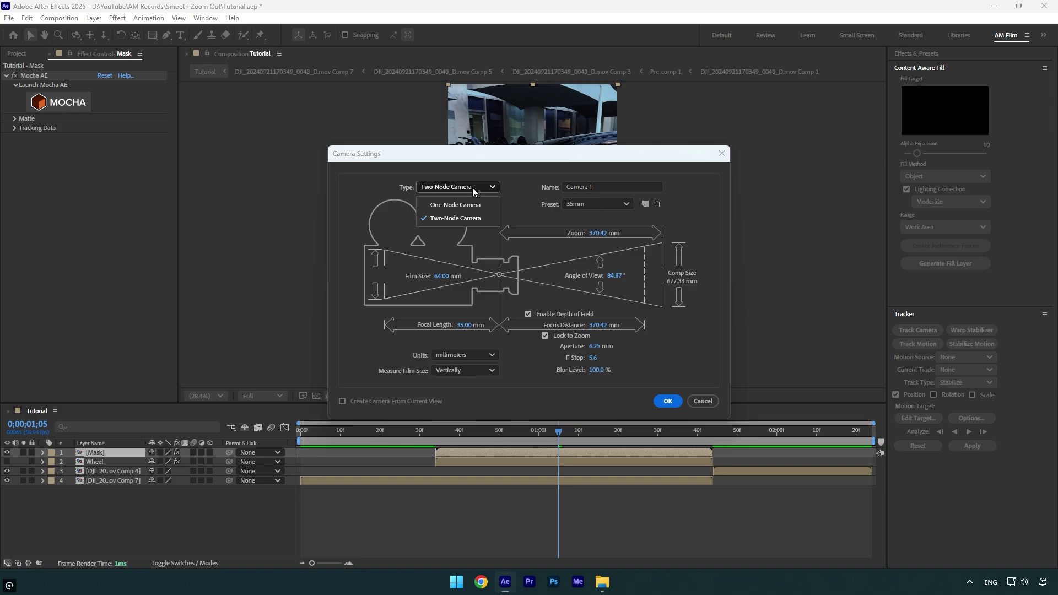
click(465, 216)
click(584, 205)
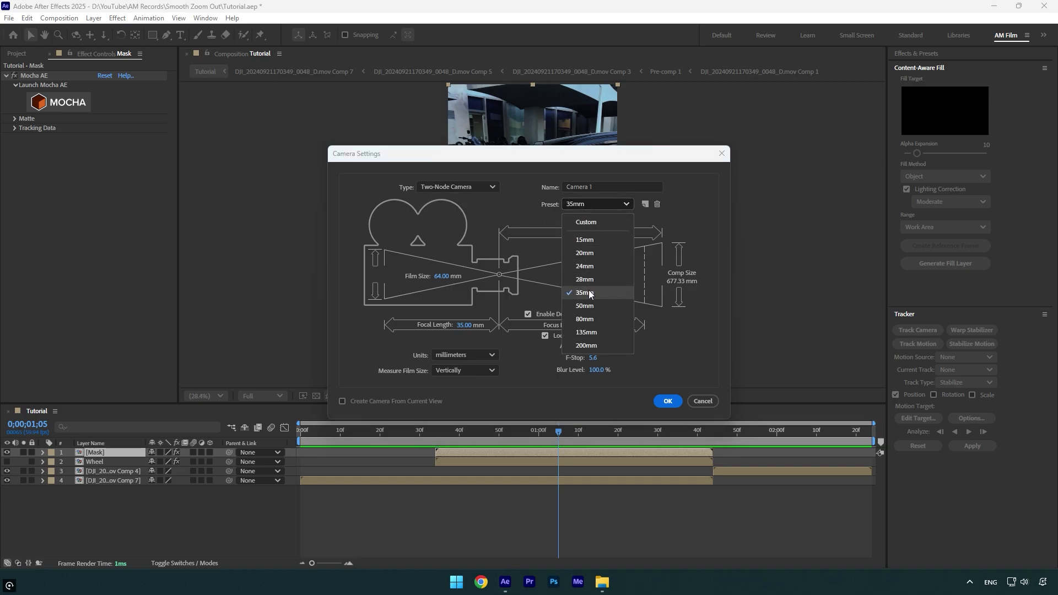
click(585, 293)
click(607, 186)
text(Zo)
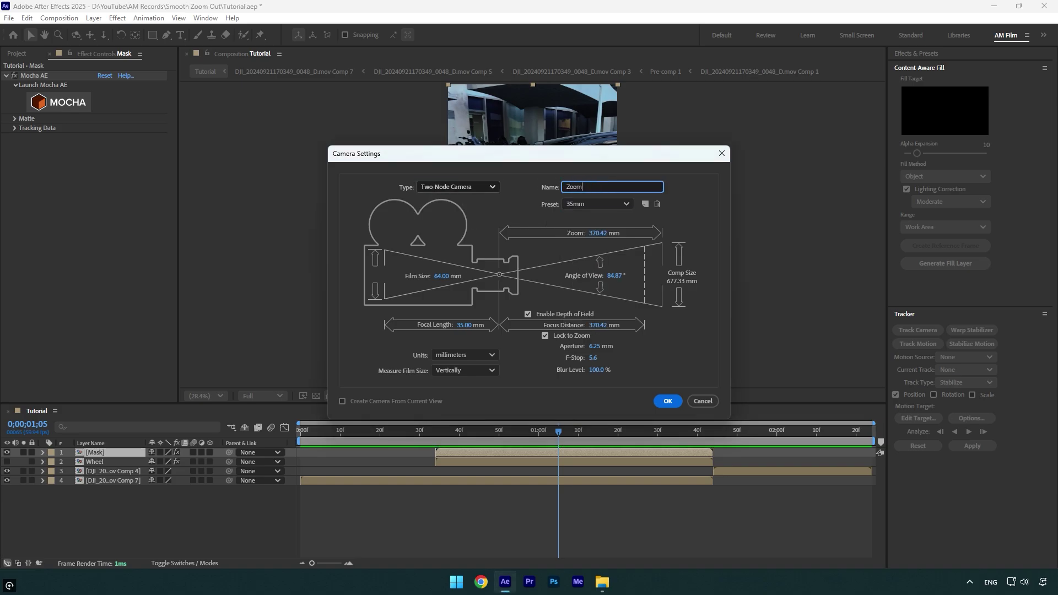
text(om)
click(666, 401)
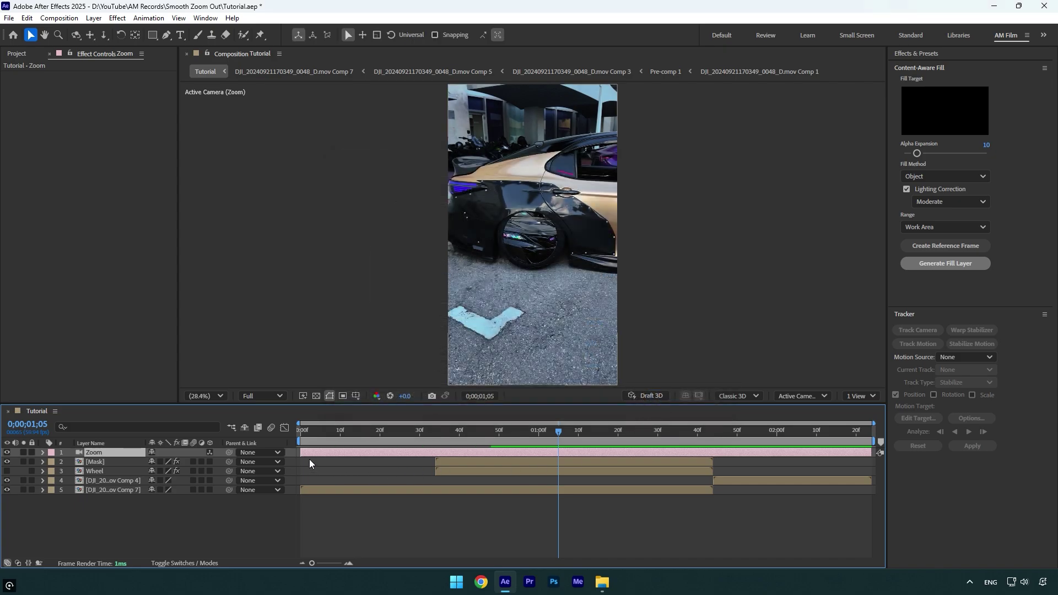
Trim the Zoom camera layer to span 0;00;00;34 to 0;00;01;44
drag(302, 452, 436, 456)
drag(872, 452, 713, 452)
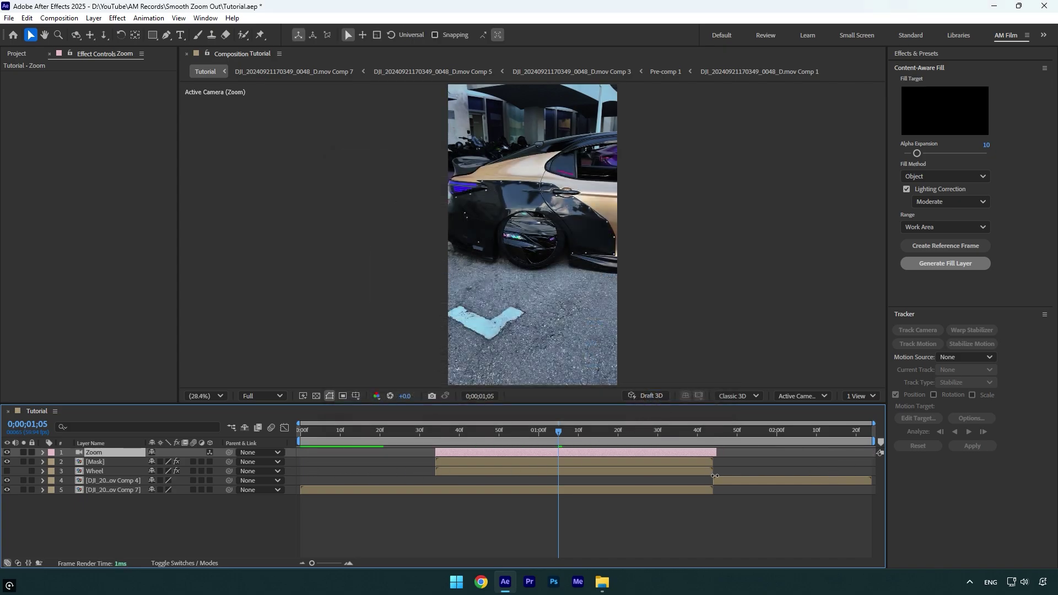
drag(557, 433, 435, 431)
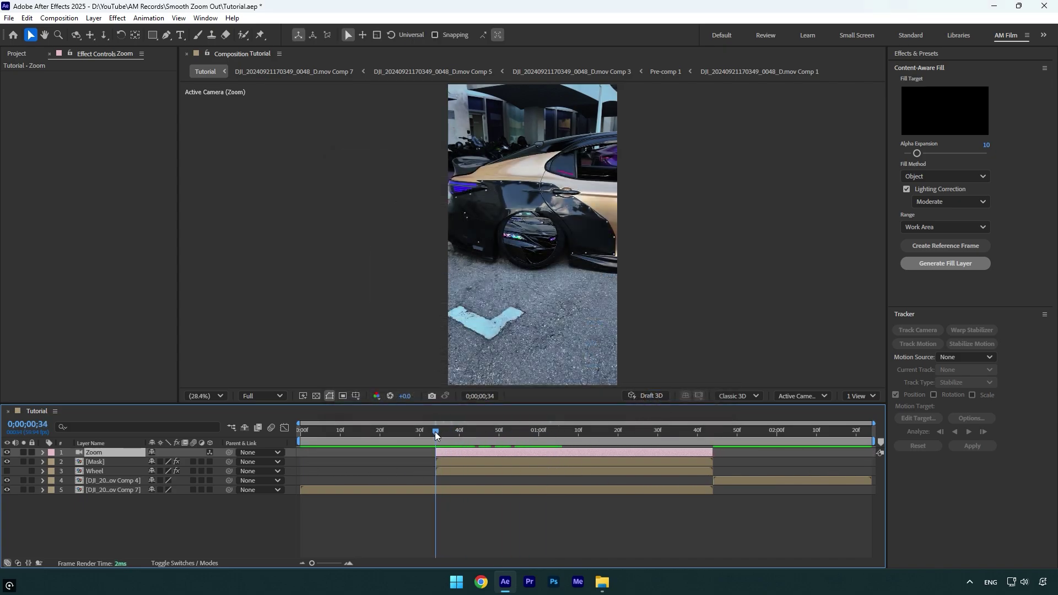
Make the Mask and Wheel layers 3D and reveal the Zoom camera's Point of Interest and Position
click(101, 463)
drag(210, 462, 210, 472)
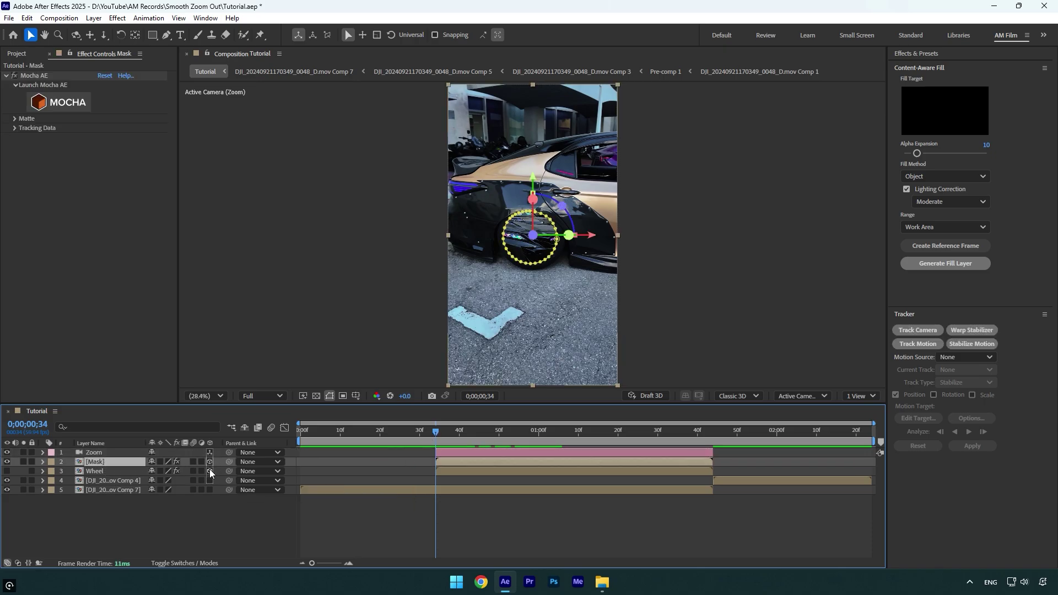
click(107, 455)
key(a)
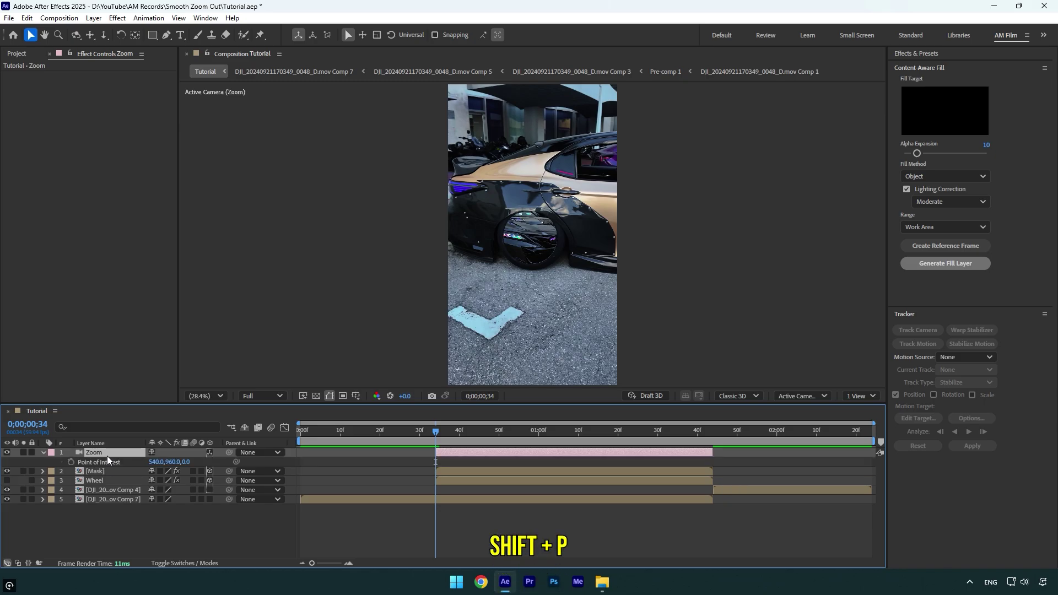
key(shift+p)
Keyframe the camera's Point of Interest and Position, then move those keyframes to 0;00;01;44
click(71, 462)
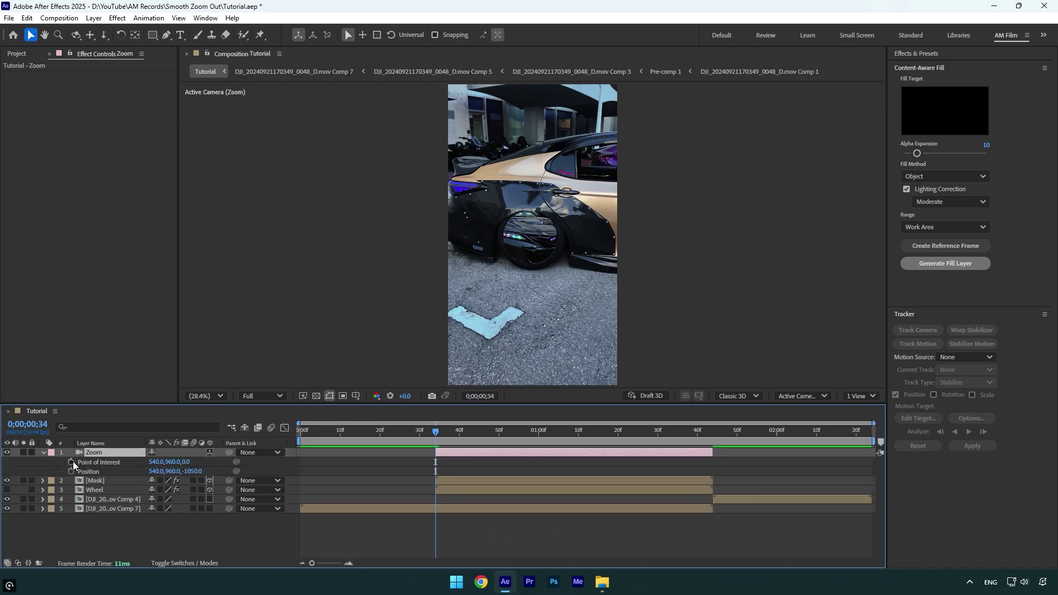
click(72, 471)
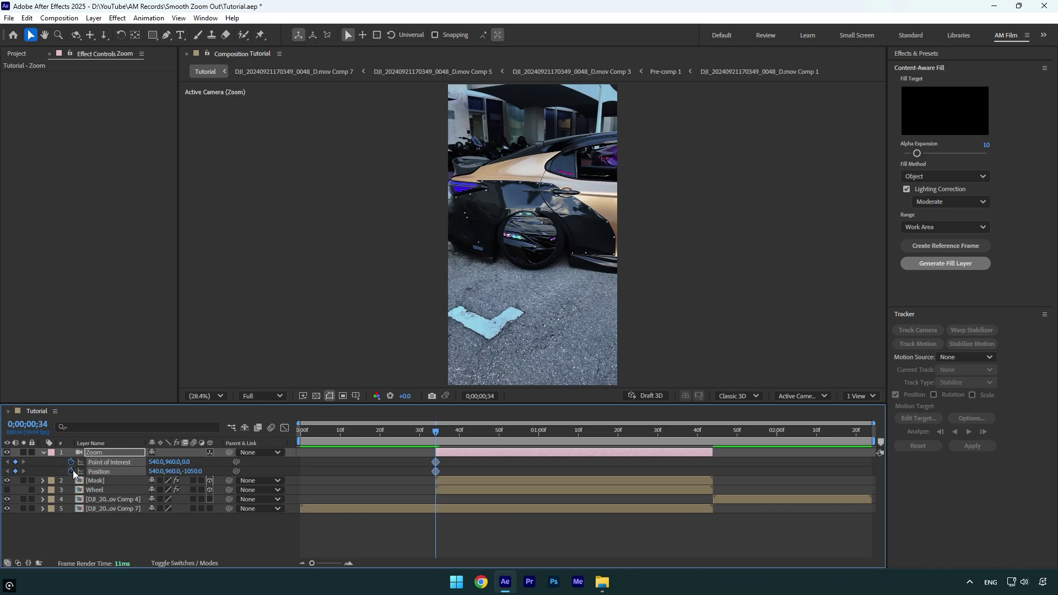
drag(438, 471, 715, 471)
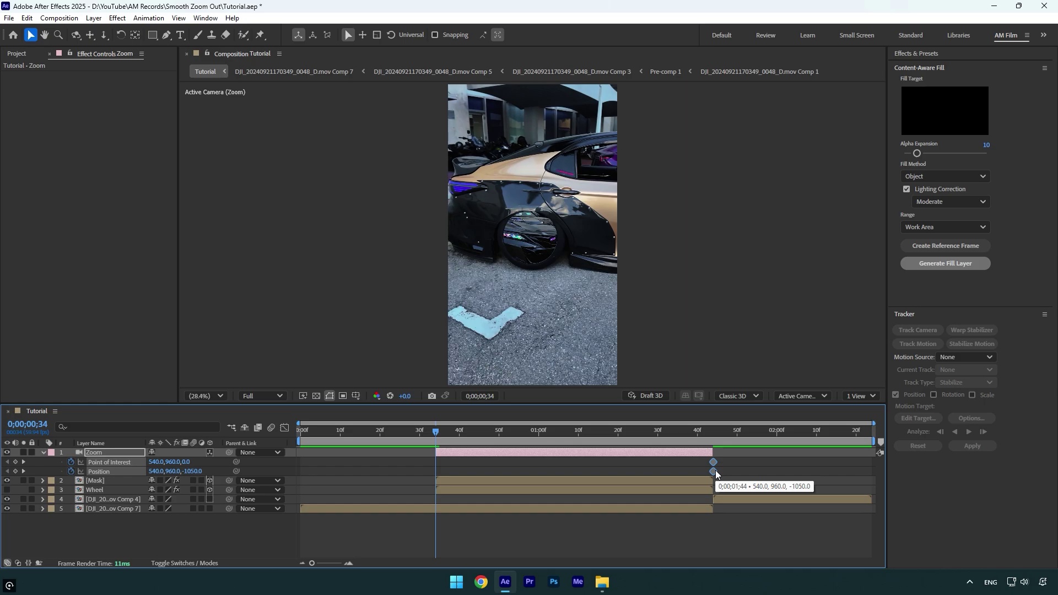
drag(715, 470, 716, 471)
Dolly the Zoom camera back at 0;00;00;34 to show the whole car
key(c)
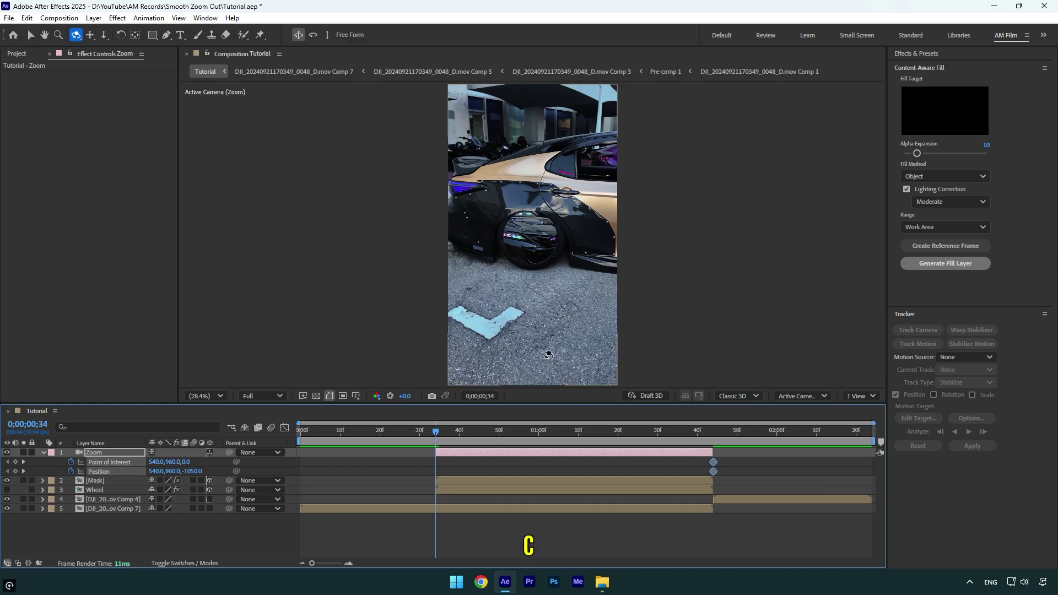
key(c)
key(c)
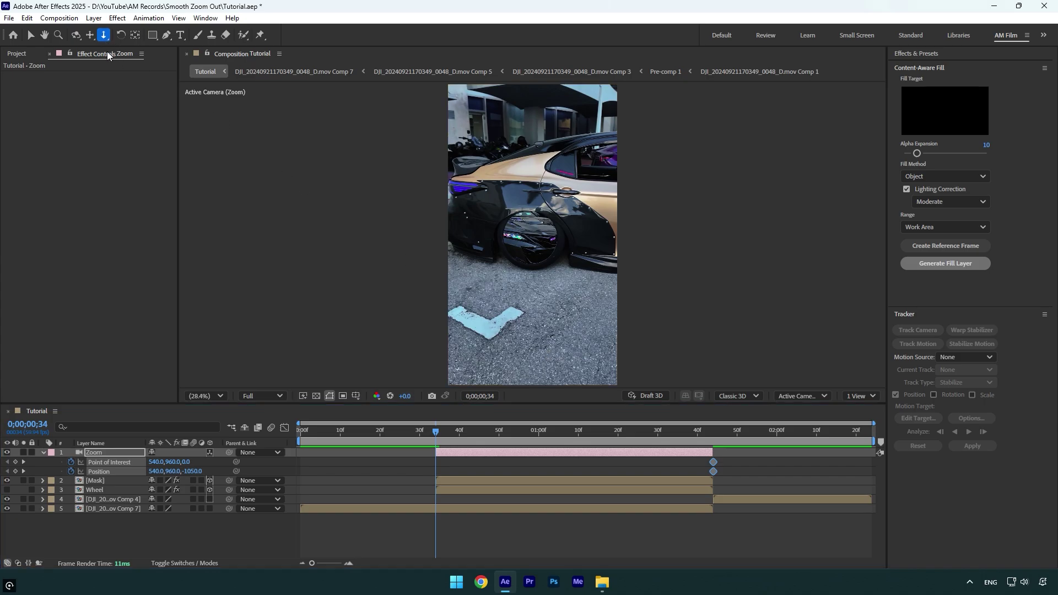
drag(531, 237, 538, 167)
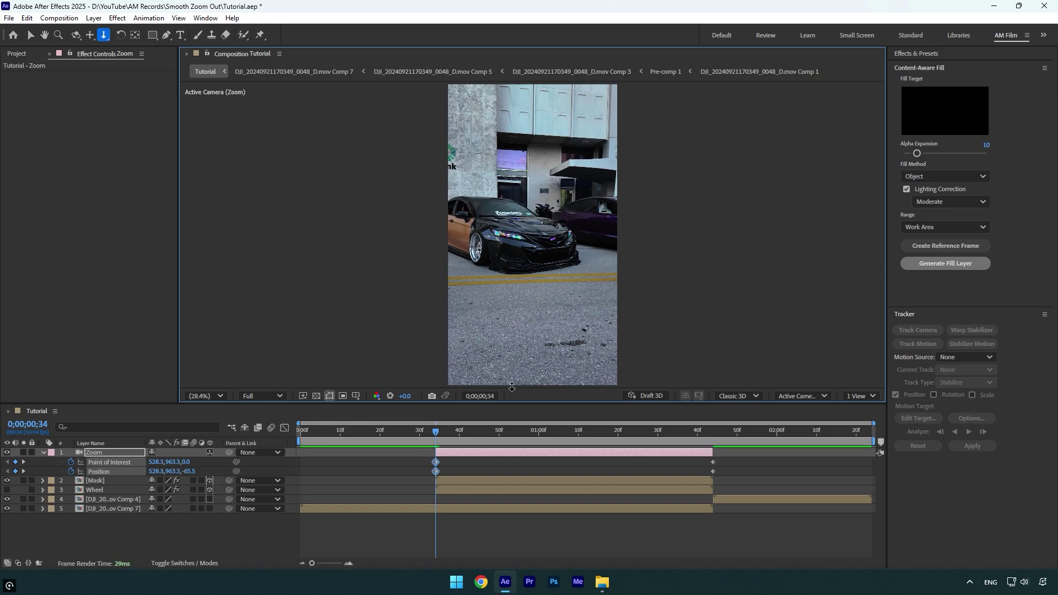
At 0;00;01;06, pan the camera to recentre the car seen through the wheel
drag(436, 432, 558, 447)
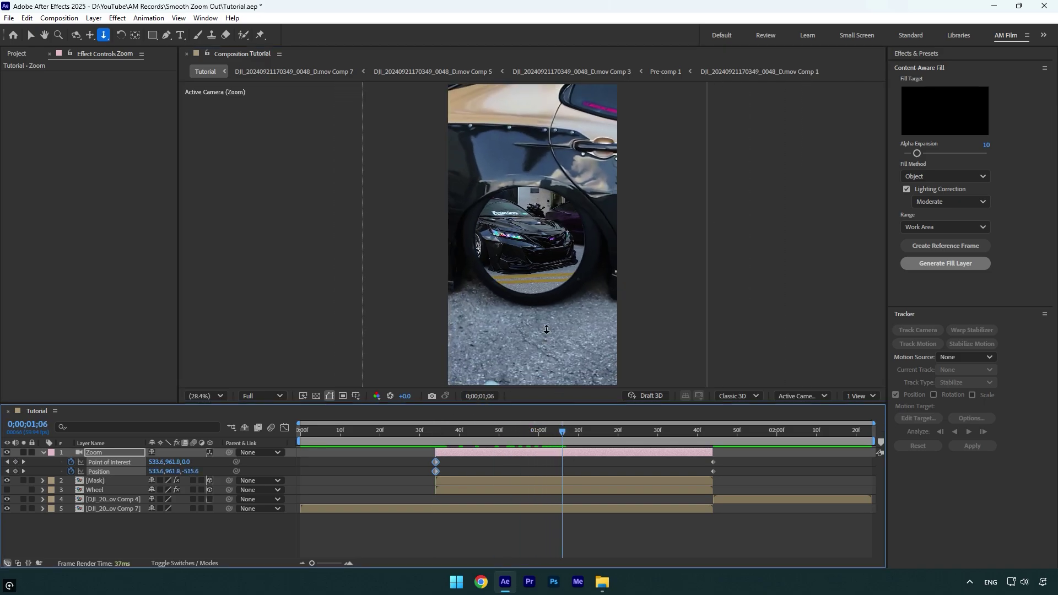
scroll(537, 236, up, 5)
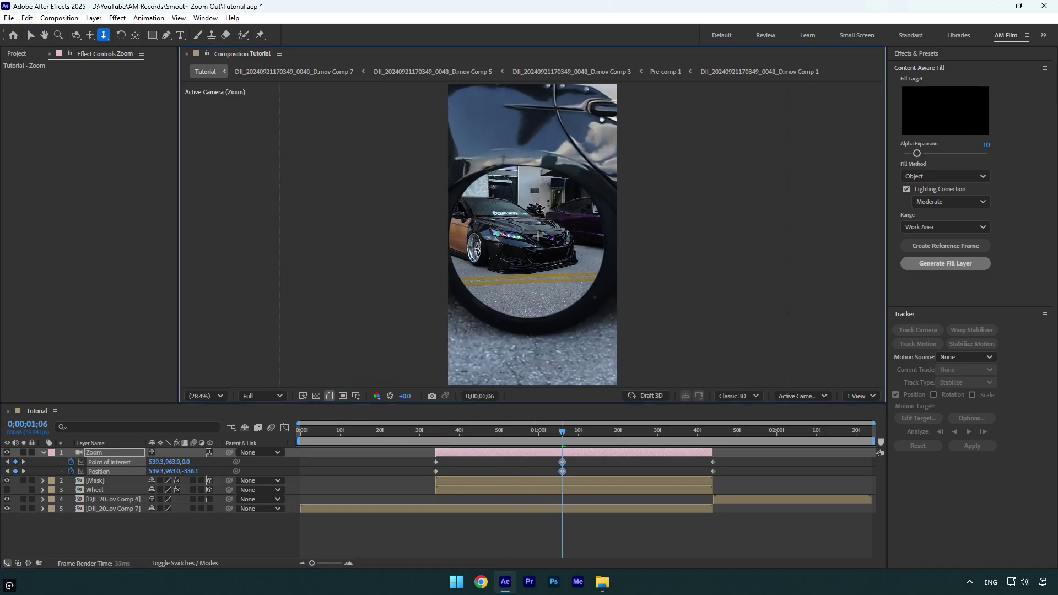
scroll(537, 236, up, 3)
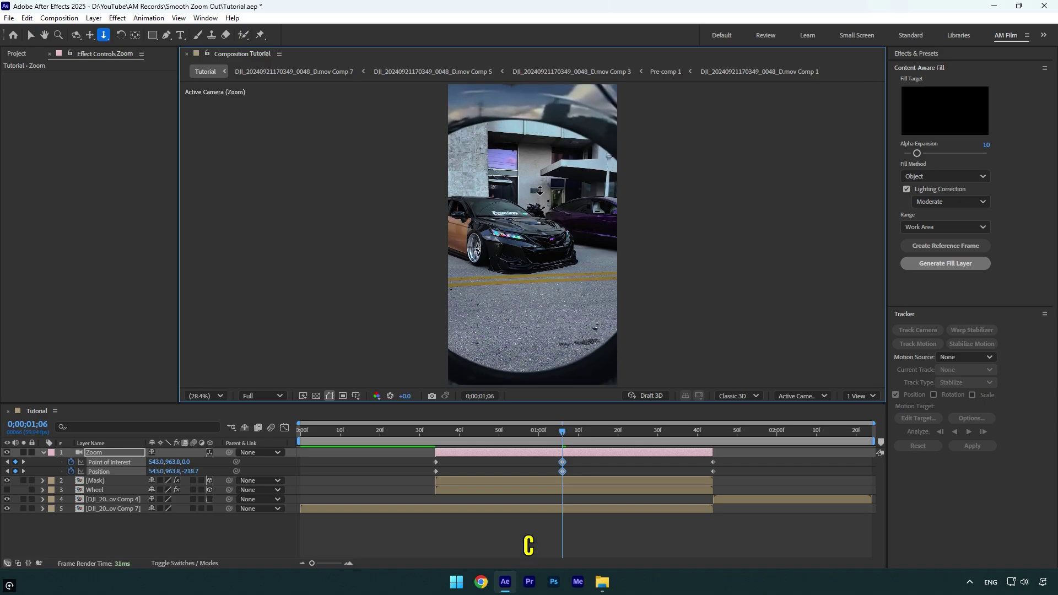
key(c)
key(c)
drag(531, 264, 542, 221)
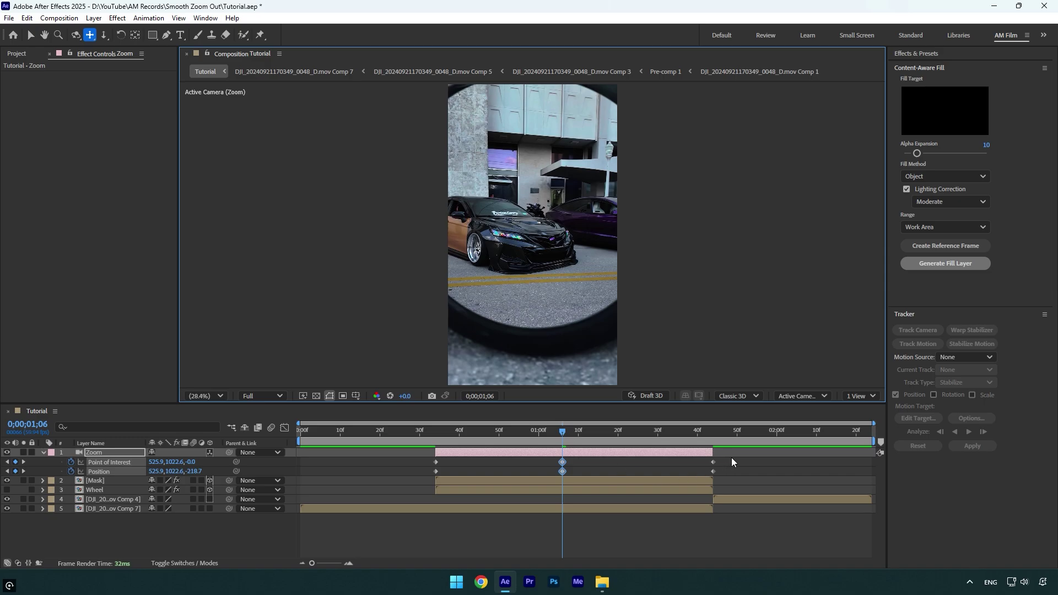
Apply Easy Ease to all six camera keyframes and show them in the speed graph
drag(736, 459, 424, 477)
key(F9)
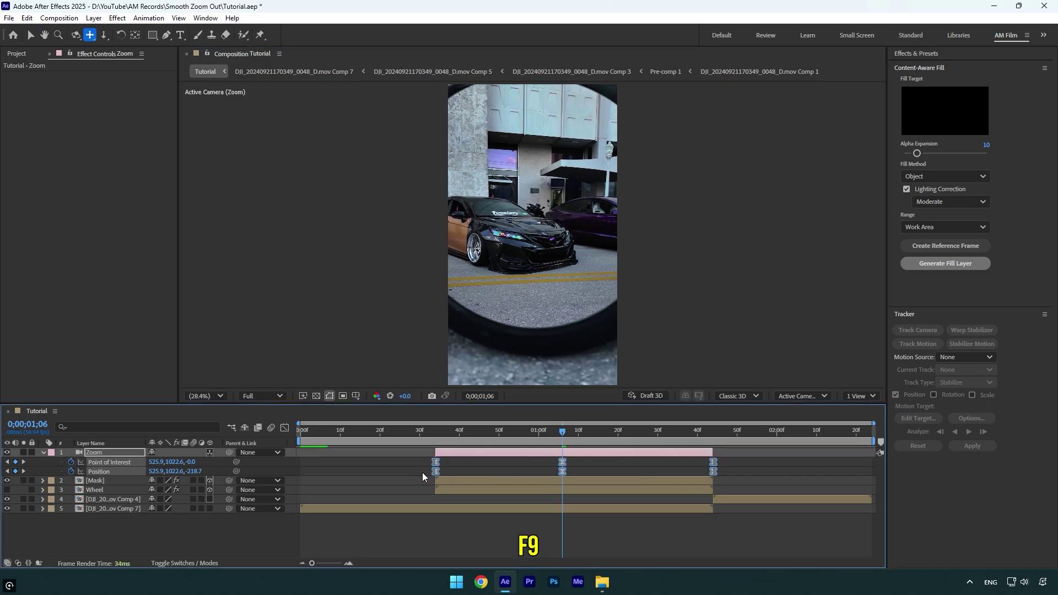
click(284, 428)
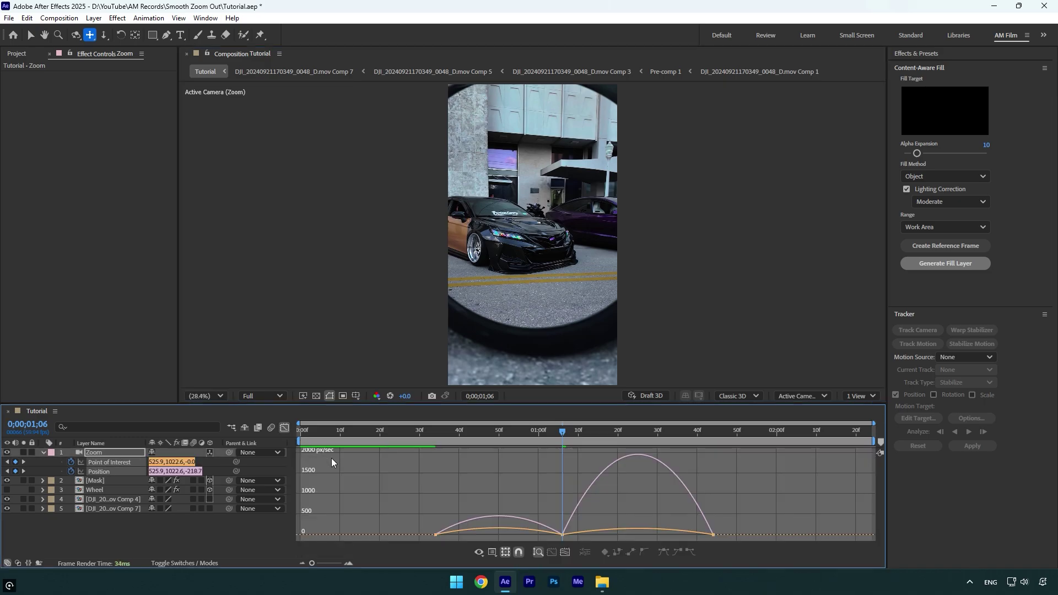
right_click(377, 473)
click(421, 373)
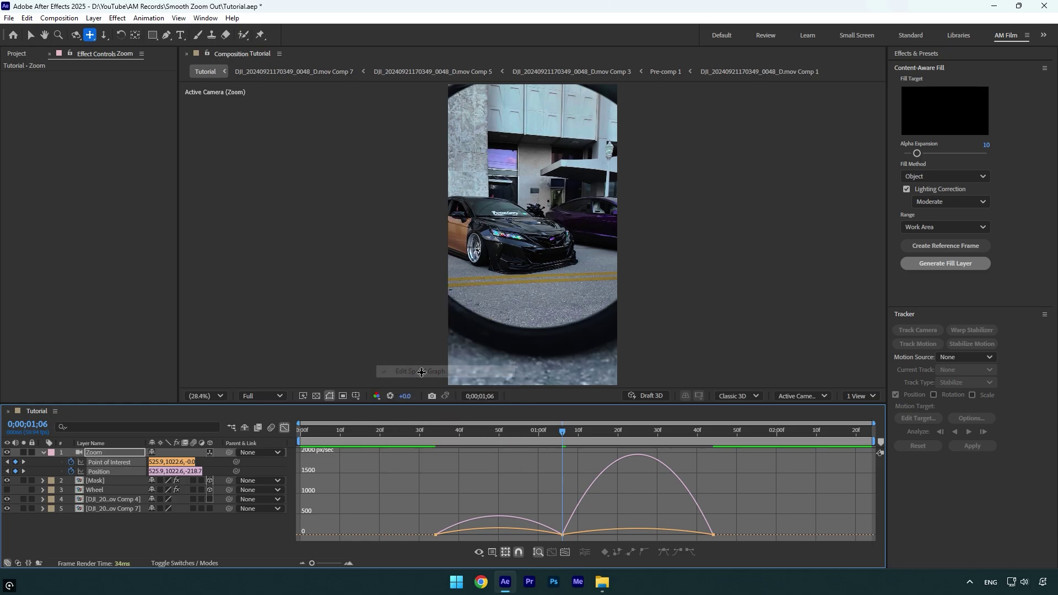
Drag the speed influence handles for a slow start and sharp peak at the last keyframe, then preview
drag(530, 507, 530, 532)
drag(420, 518, 441, 538)
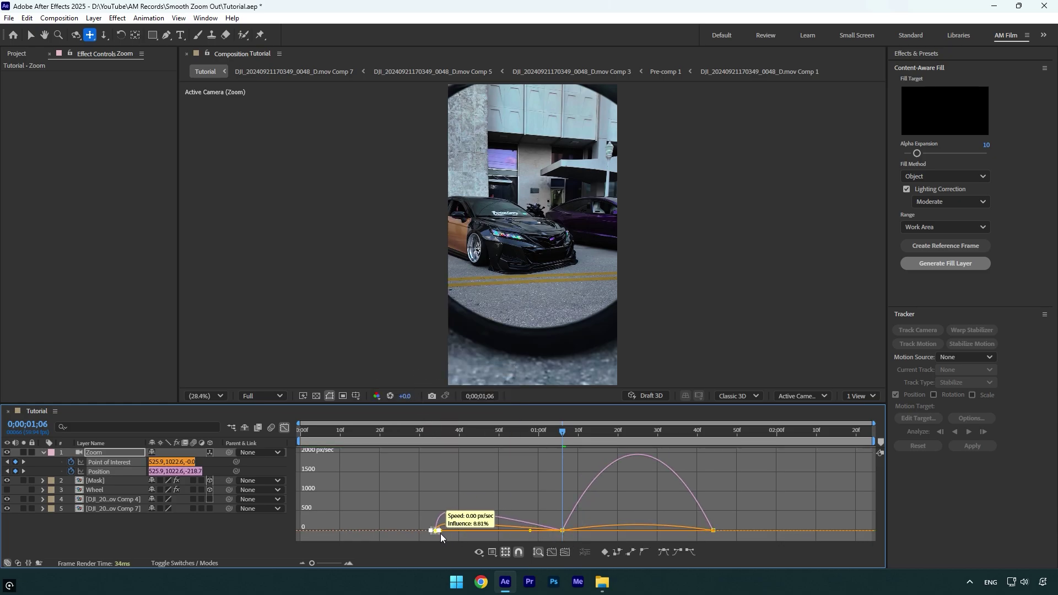
drag(524, 496, 575, 467)
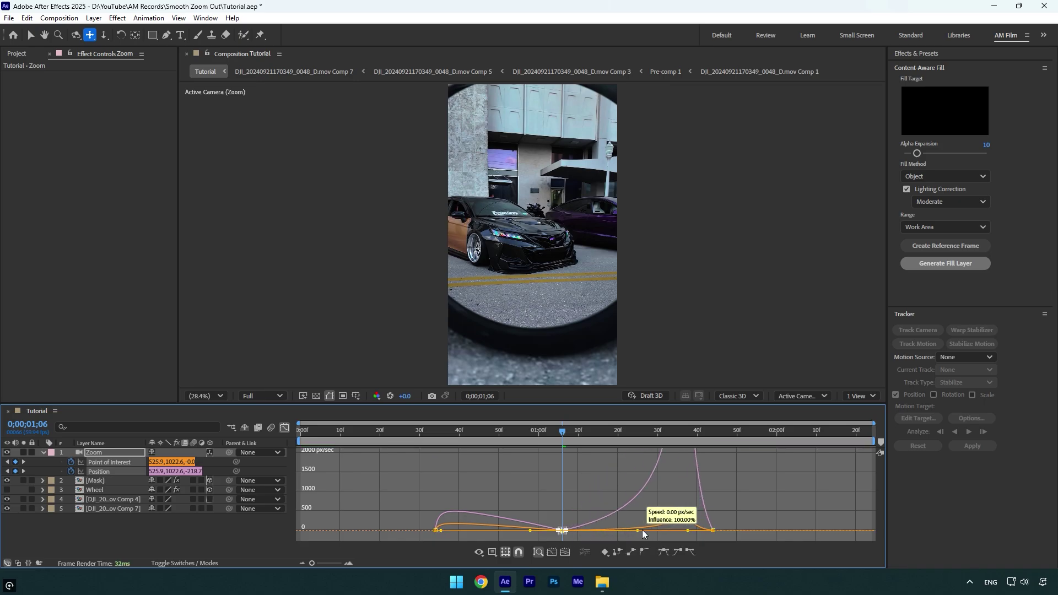
drag(688, 530, 710, 535)
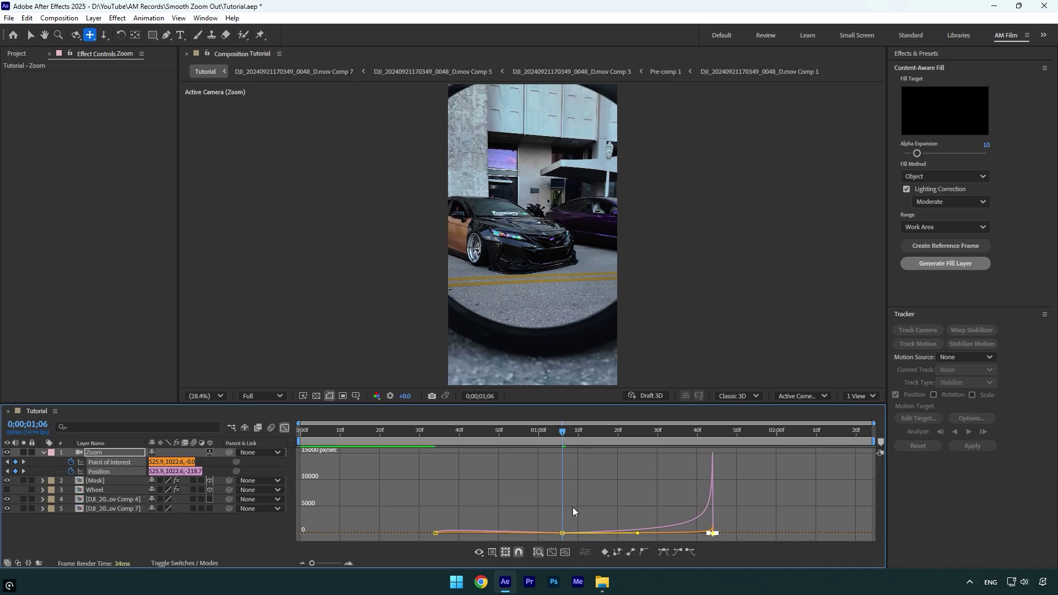
key(v)
click(379, 443)
key(space)
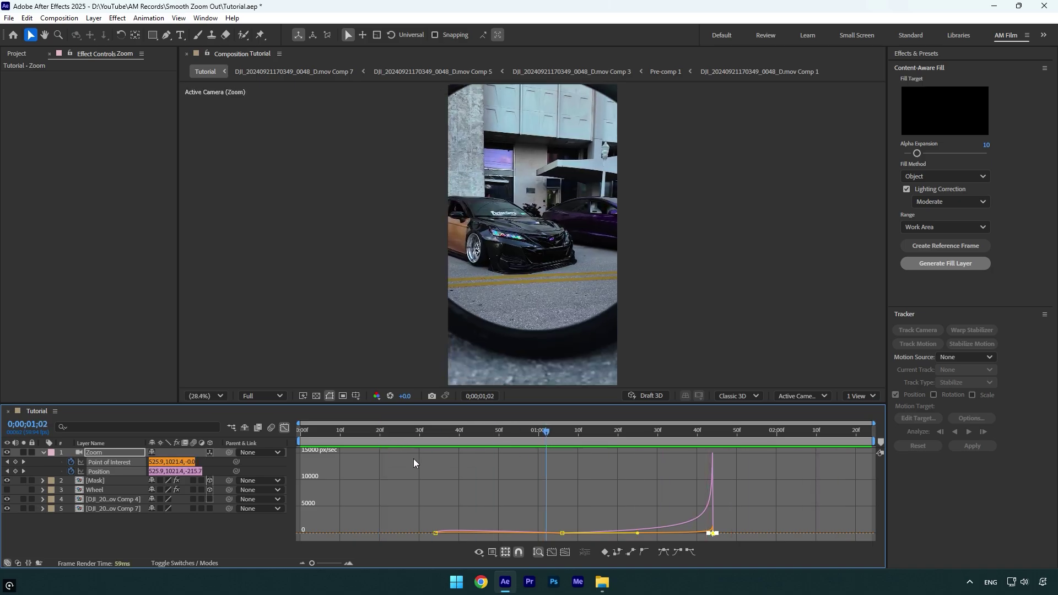
Show the Wheel layer and keyframe its Scale at 100% at 0;00;01;44
click(288, 426)
click(94, 490)
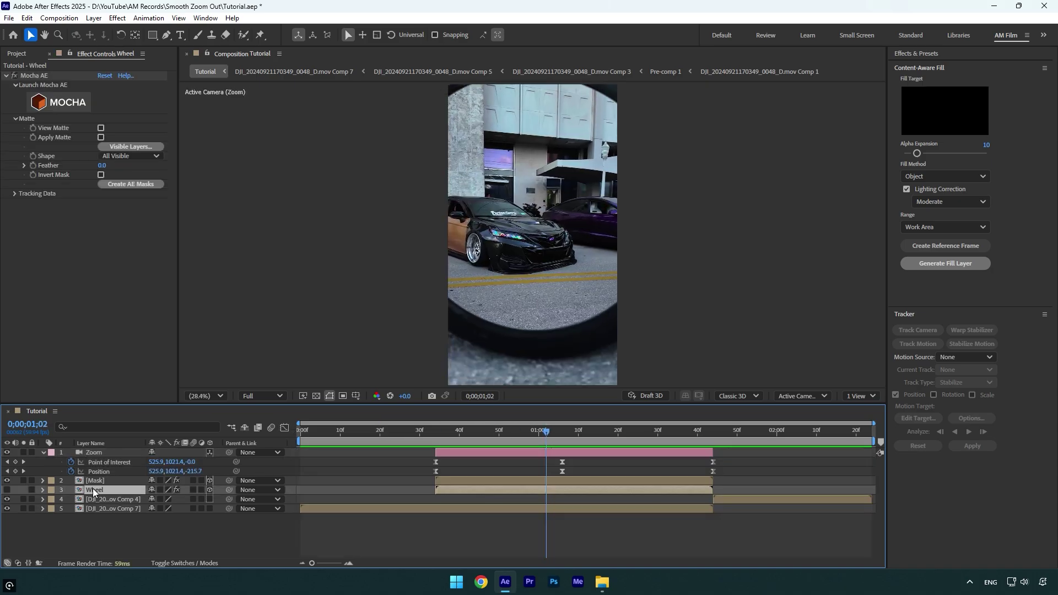
click(7, 490)
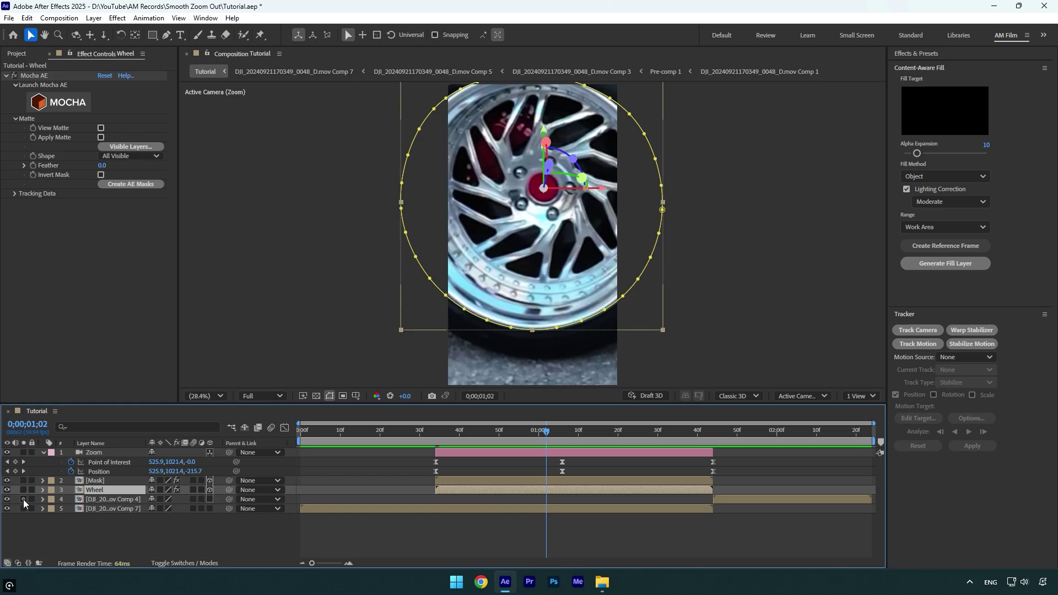
drag(546, 431, 713, 431)
key(s)
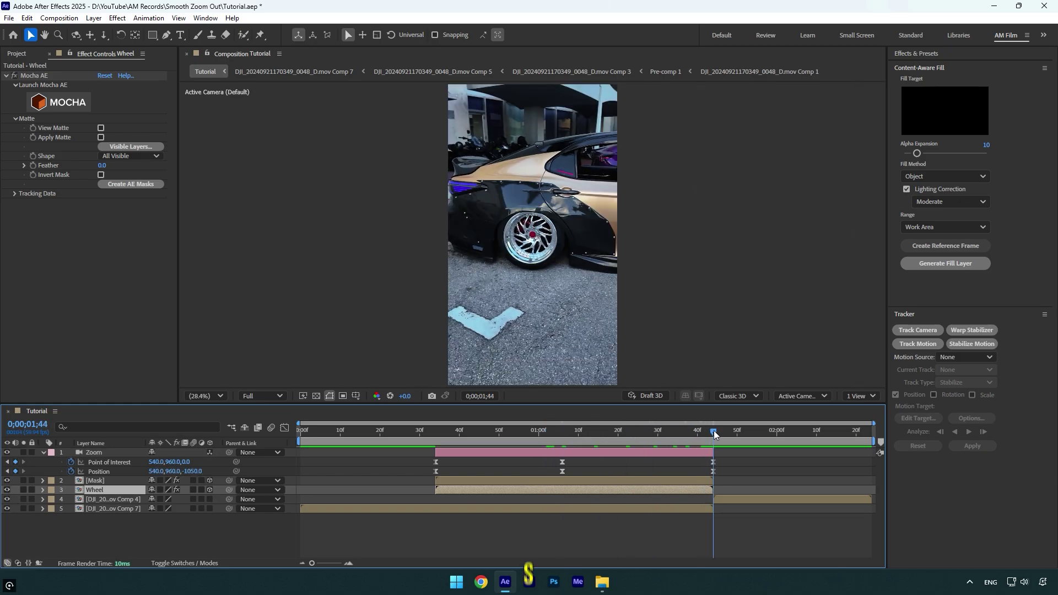
click(70, 499)
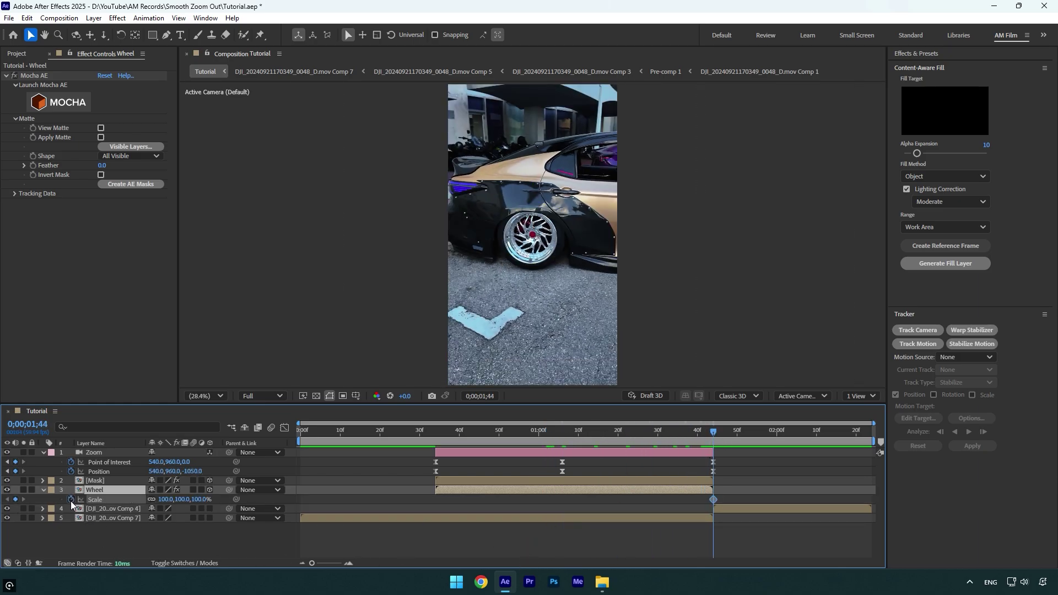
Set the Wheel's Scale to 0% at 0;00;01;24
click(635, 439)
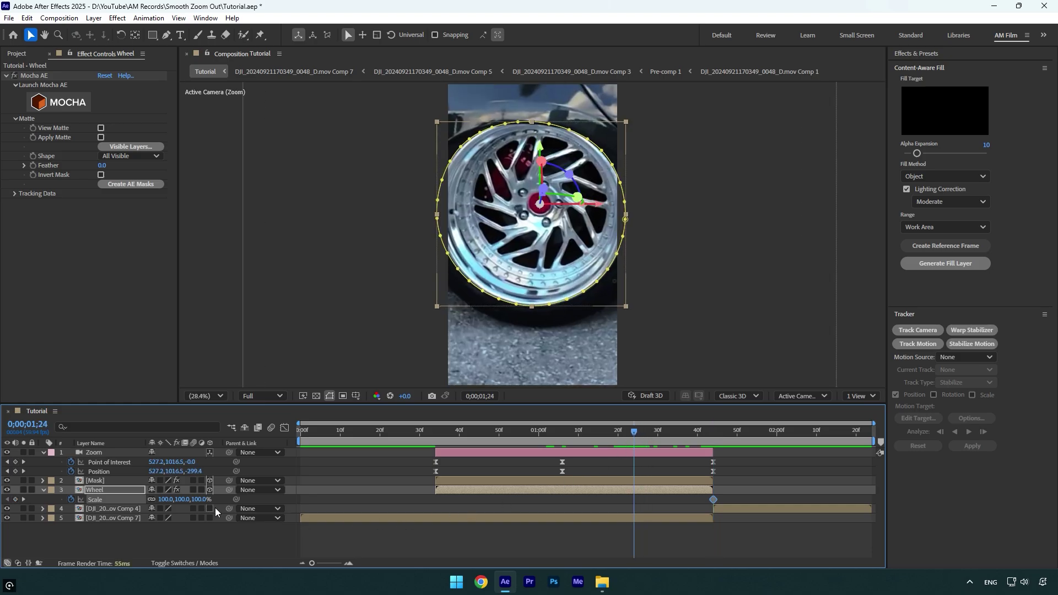
click(163, 499)
text(0)
key(Return)
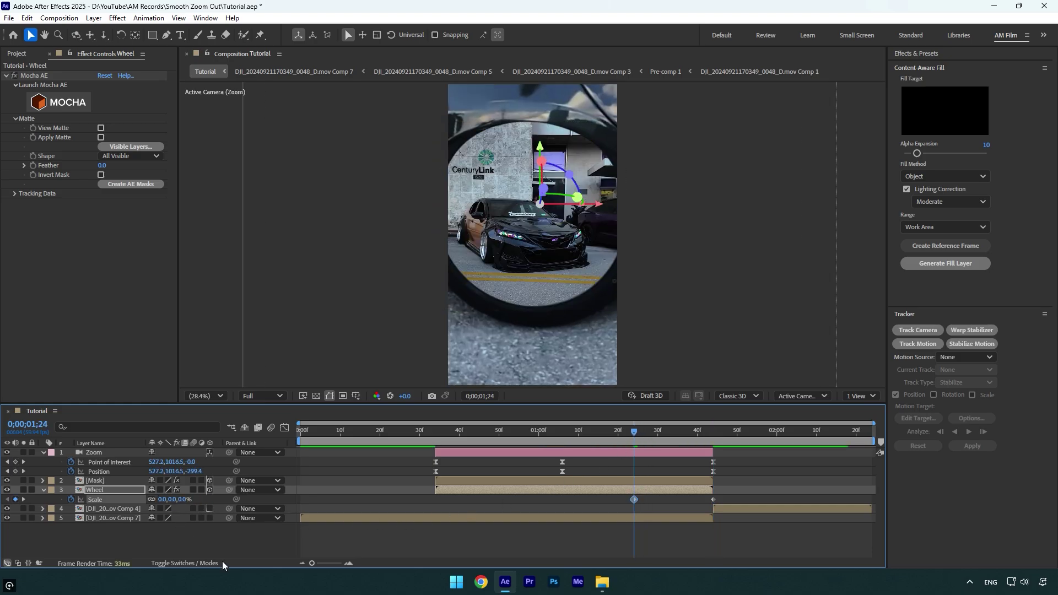
Ease both Scale keyframes and push the speed curve to peak near 1000%/sec at the end, then preview
drag(727, 494, 621, 507)
key(F9)
click(285, 429)
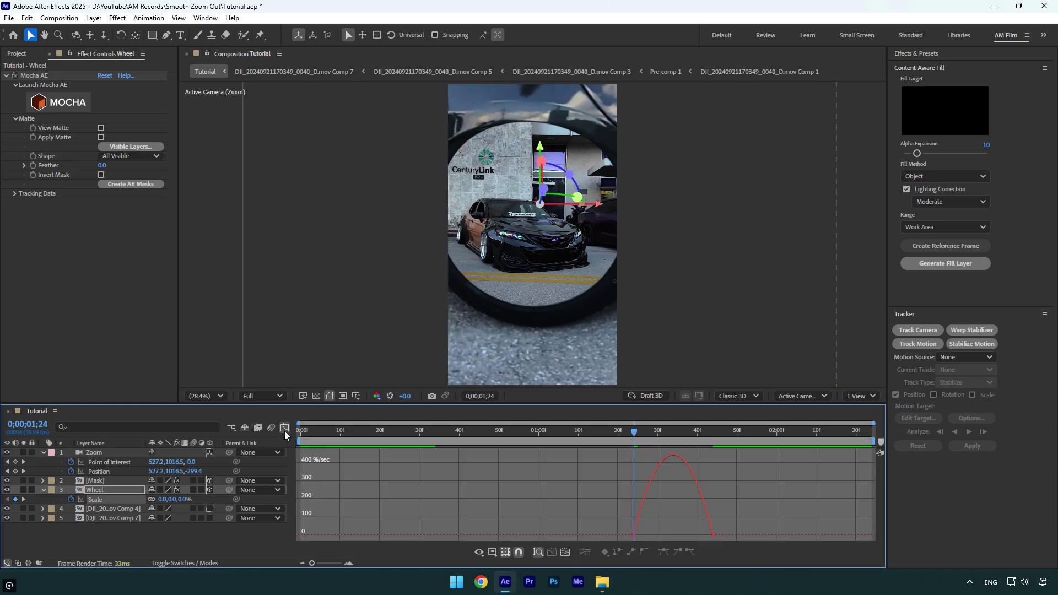
drag(603, 527, 713, 535)
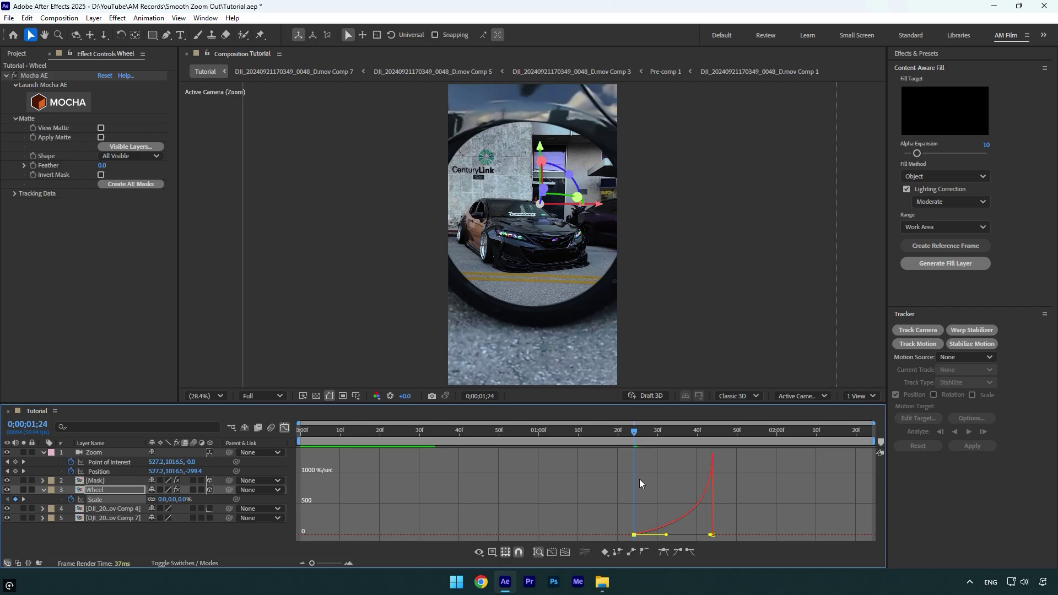
drag(634, 436, 385, 438)
key(space)
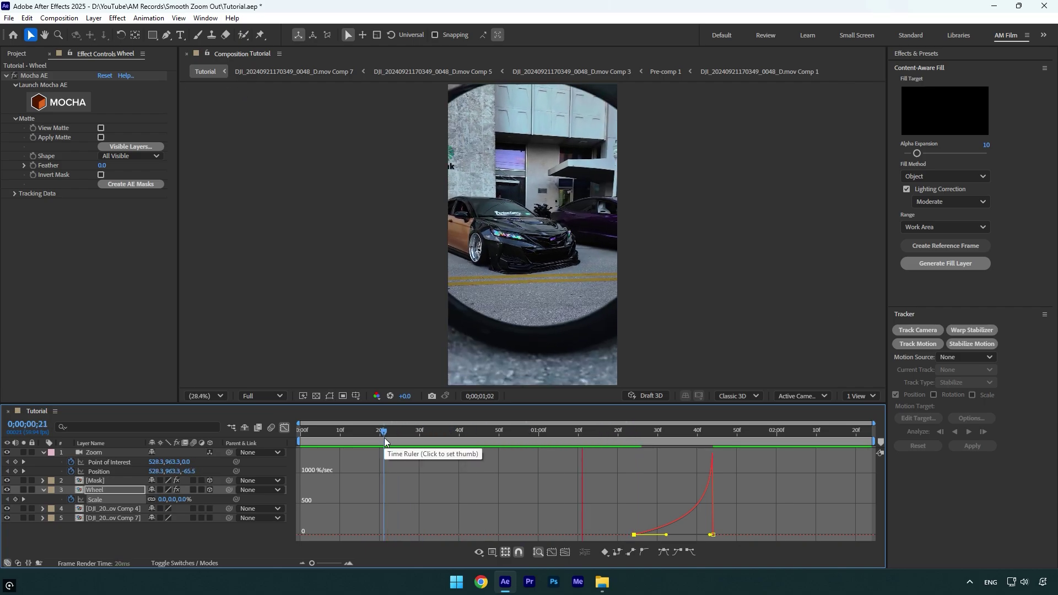
Enable motion blur on the Mask and Wheel layers and the composition, then preview from 0;00;00;15
click(284, 428)
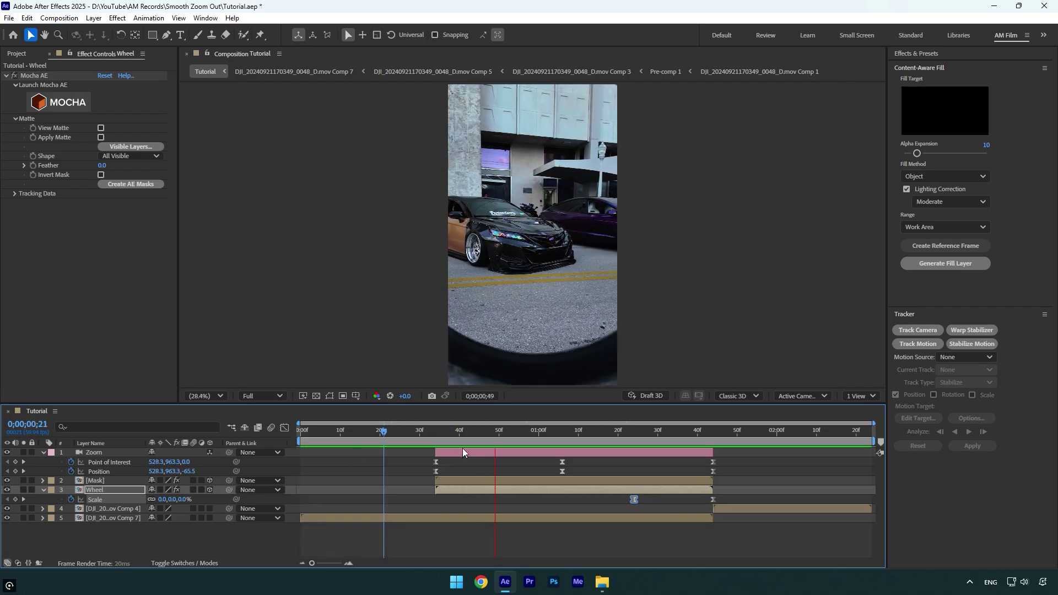
click(476, 435)
ctrl+click(100, 480)
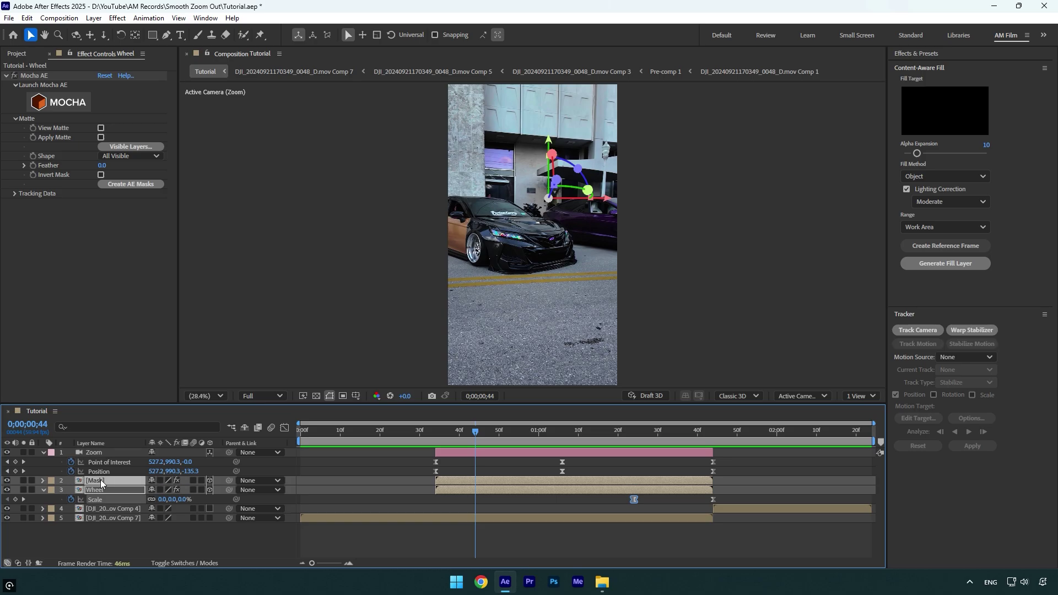
click(193, 481)
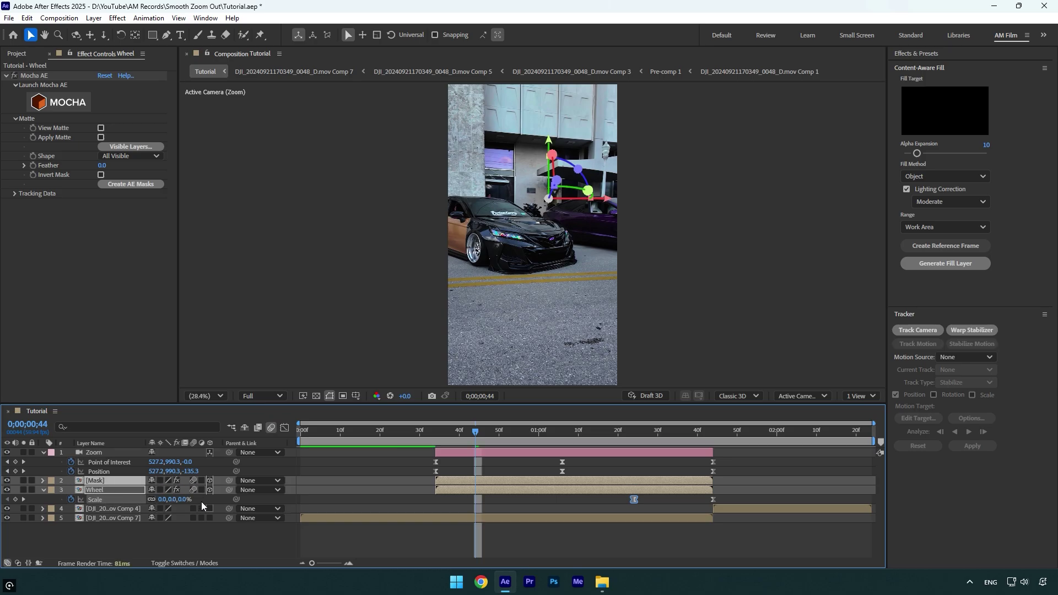
click(271, 427)
click(435, 432)
click(362, 441)
key(space)
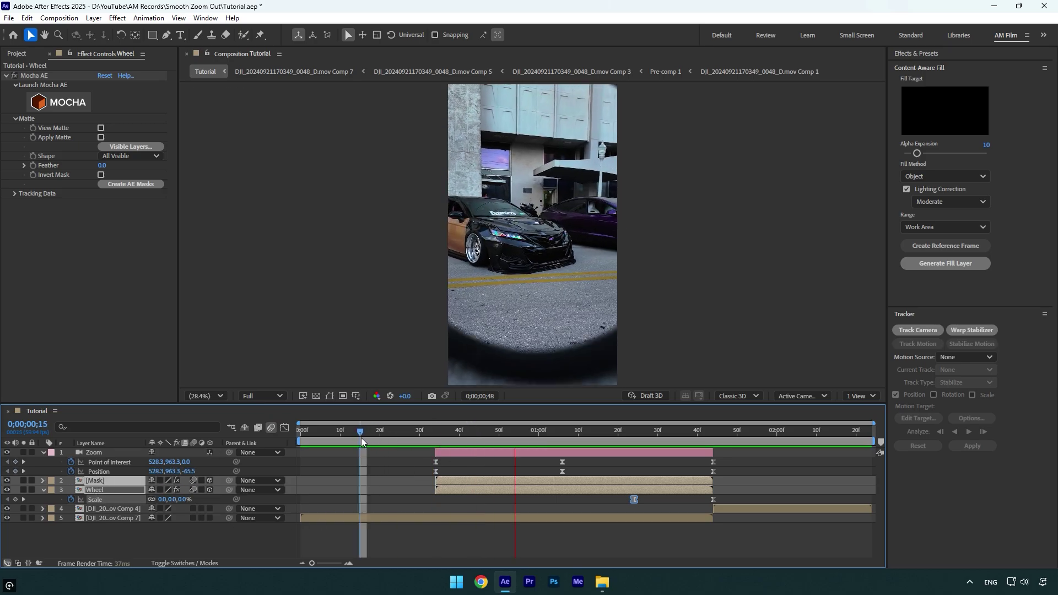